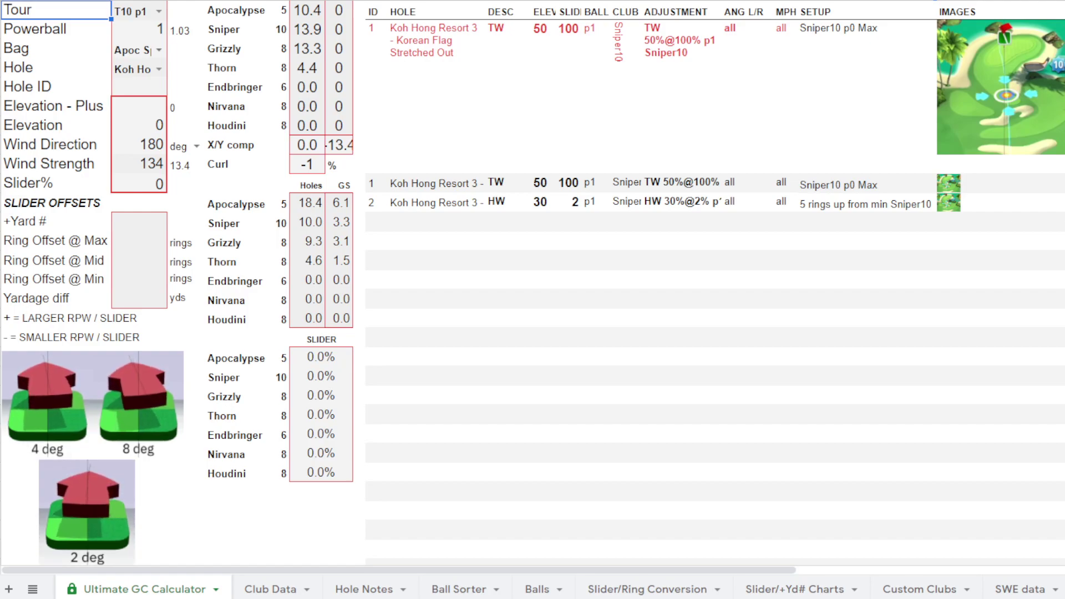
# - Open the Hole Notes sheet and examine the Auto Entry column, down to the first T10 p0 hole
pyautogui.click(155, 128)
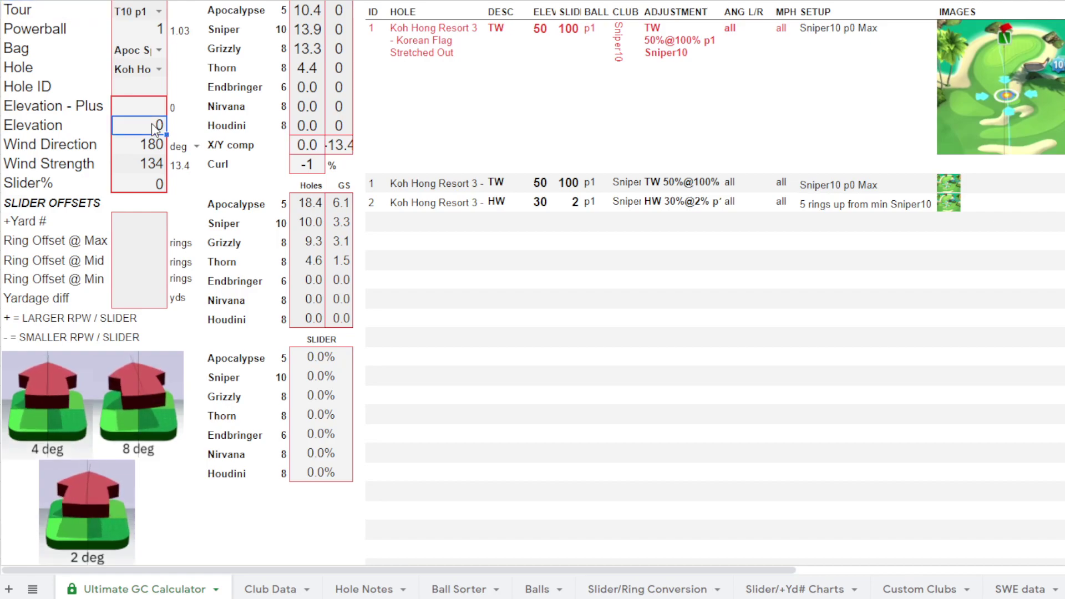
pyautogui.click(150, 186)
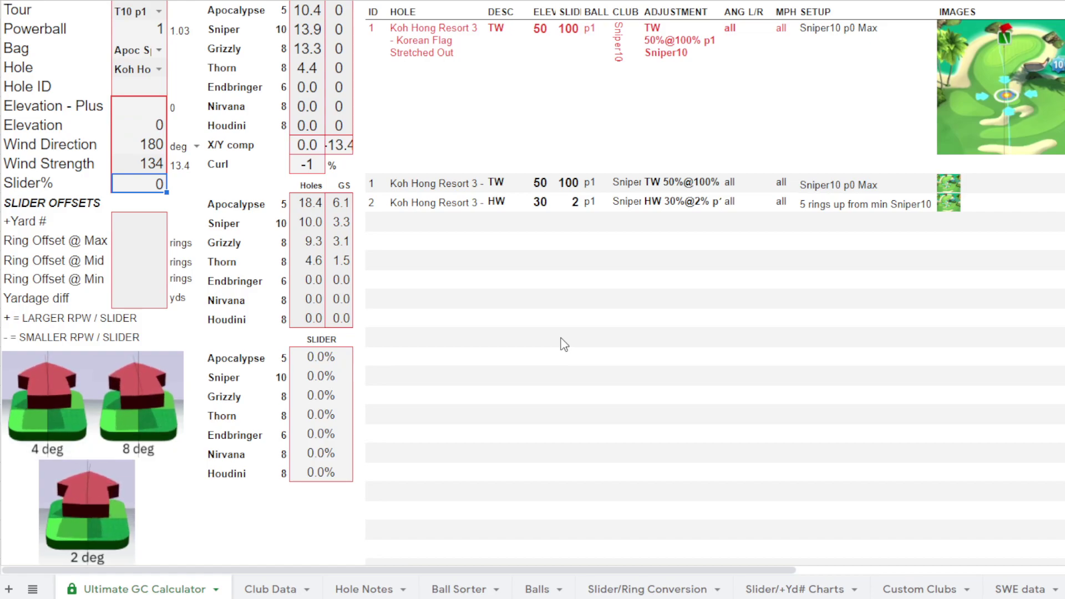
pyautogui.click(366, 588)
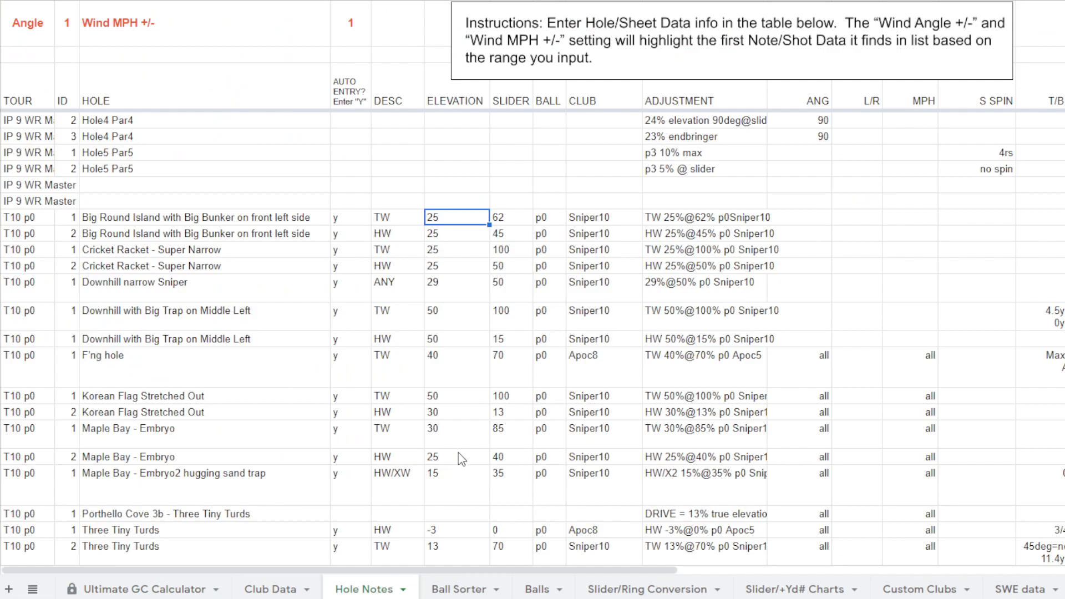
pyautogui.scroll(-3, 289, 198)
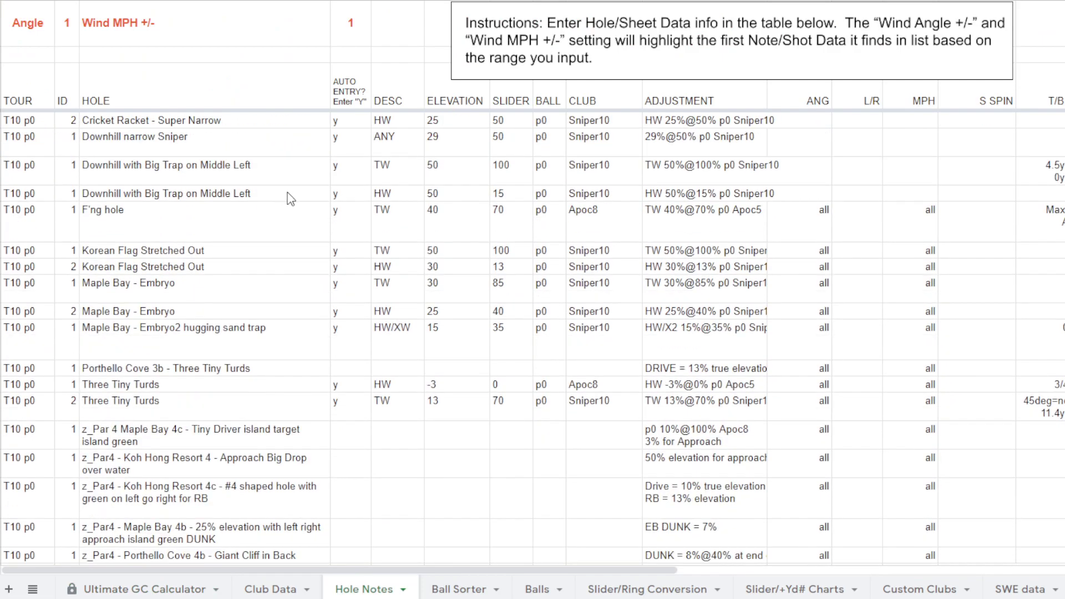
pyautogui.scroll(5, 289, 198)
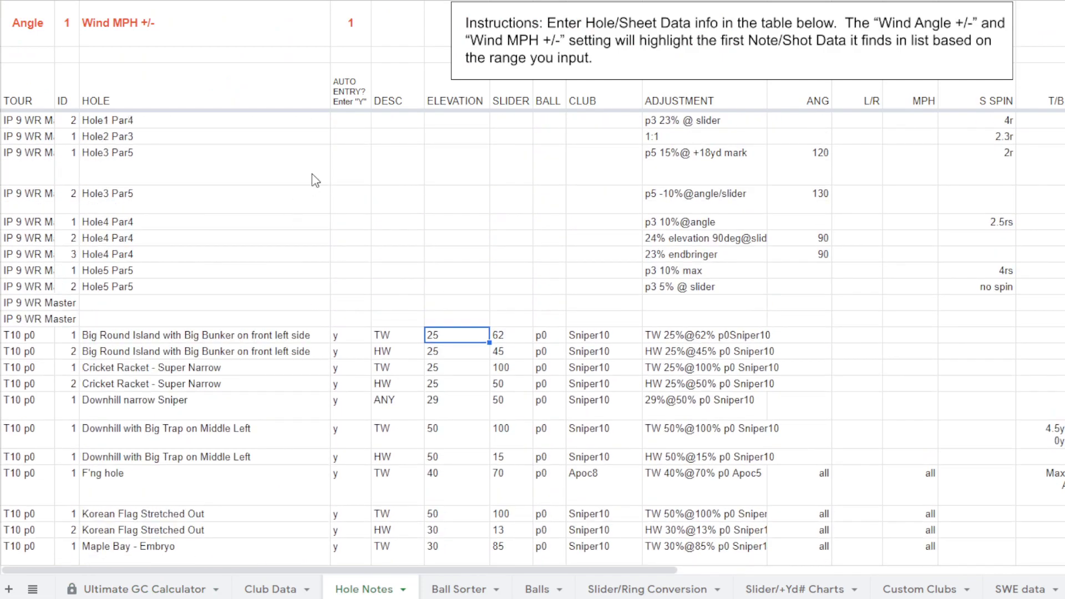
pyautogui.click(357, 86)
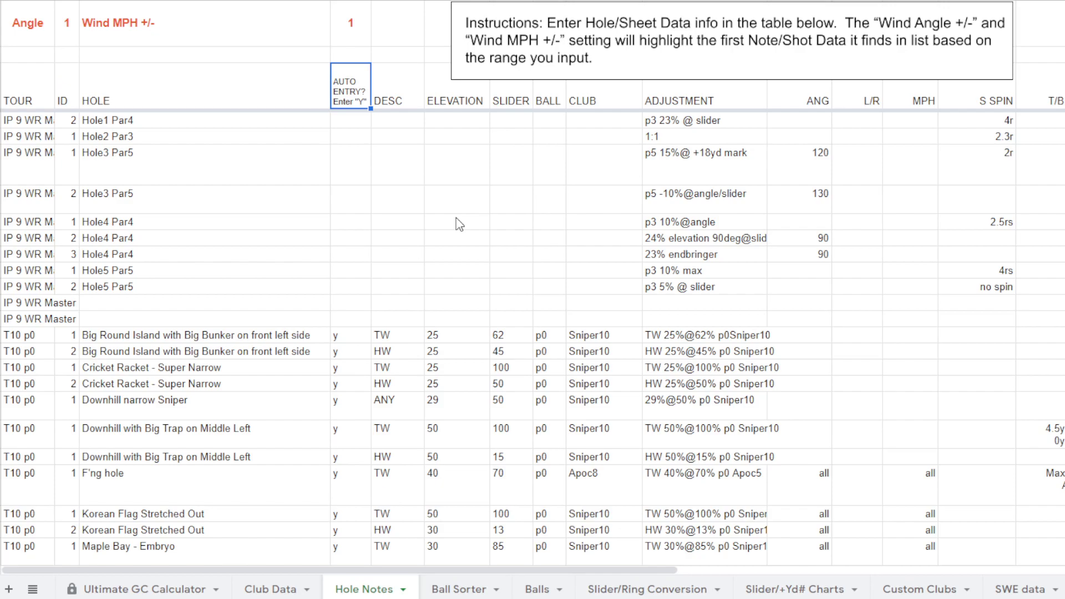
pyautogui.scroll(-2, 460, 224)
pyautogui.click(350, 233)
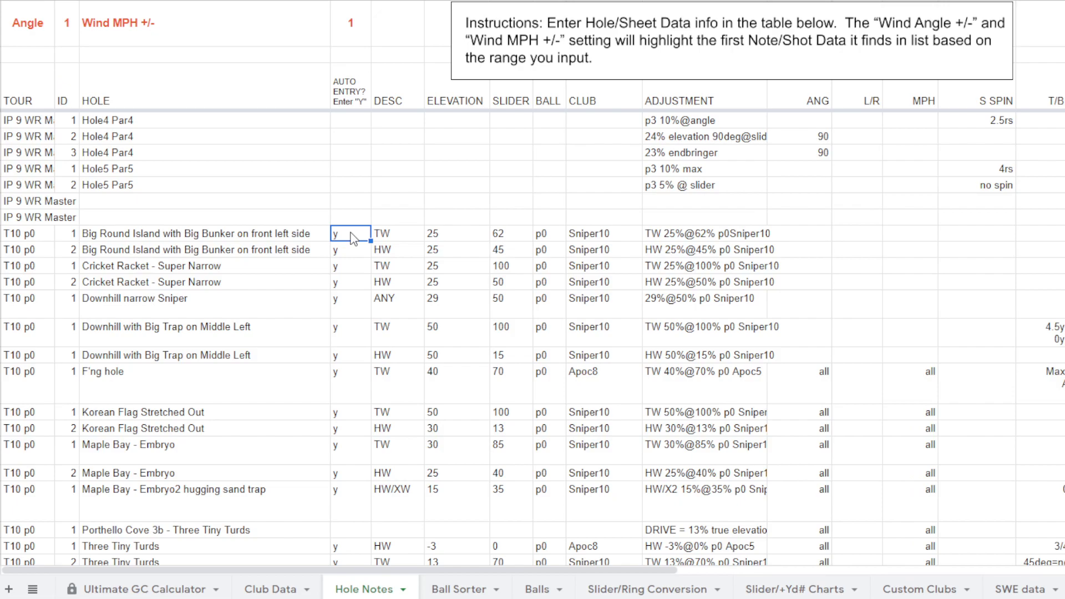
# - Examine the first T10 p0 Big Round Island note field by field, from its tour and hole across to the MPH column
pyautogui.press('Left')
pyautogui.press('Left')
pyautogui.press('Left')
pyautogui.press('Right')
pyautogui.press('Right')
pyautogui.press('Right')
pyautogui.press('Right')
pyautogui.press('Left')
pyautogui.press('Right')
pyautogui.press('Right')
pyautogui.press('Right')
pyautogui.press('Left')
pyautogui.press('Left')
pyautogui.press('Left')
pyautogui.press('Right')
pyautogui.press('Right')
pyautogui.press('Right')
pyautogui.press('Right')
pyautogui.press('Right')
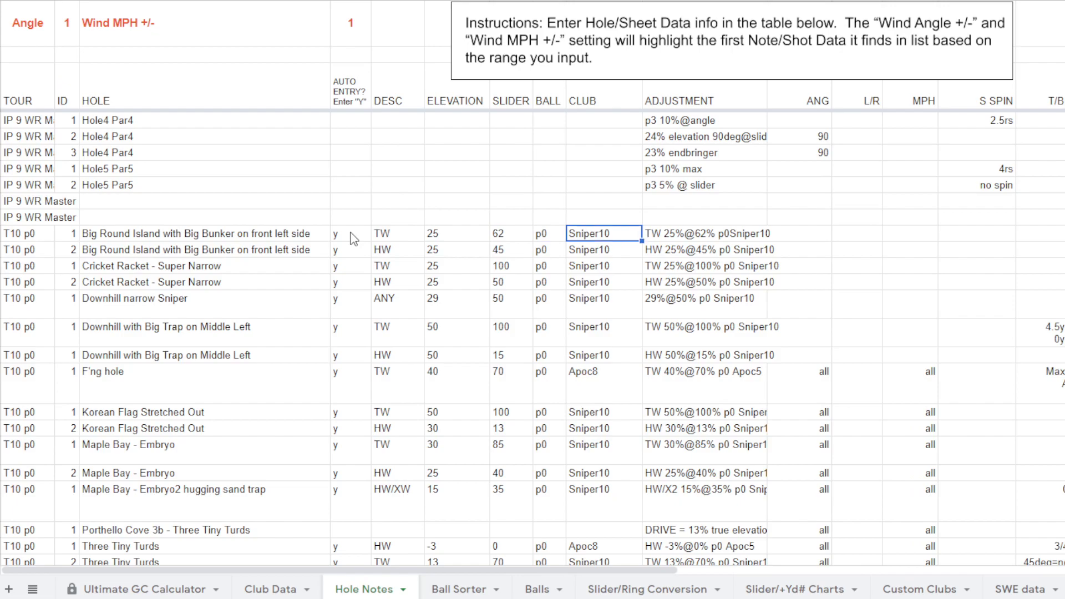
pyautogui.press('Right')
pyautogui.press('Right')
pyautogui.press('Right')
pyautogui.press('Right')
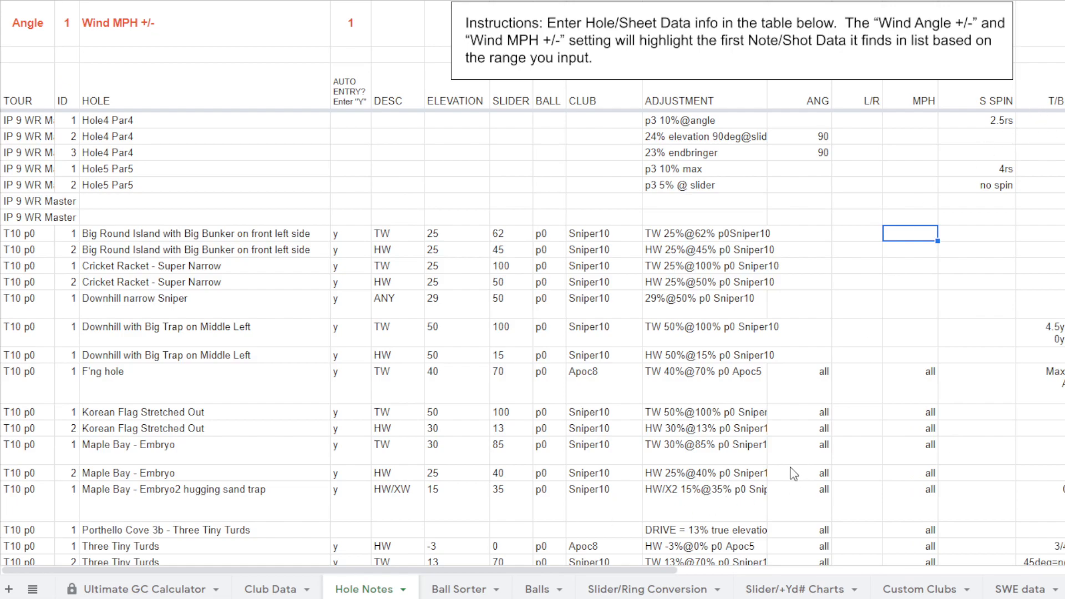
# - Check the spin, curl and setup columns of the hole notes and return to the first T10 p0 Auto Entry cell
pyautogui.moveTo(613, 570); pyautogui.dragTo(823, 561)
pyautogui.click(574, 106)
pyautogui.click(631, 98)
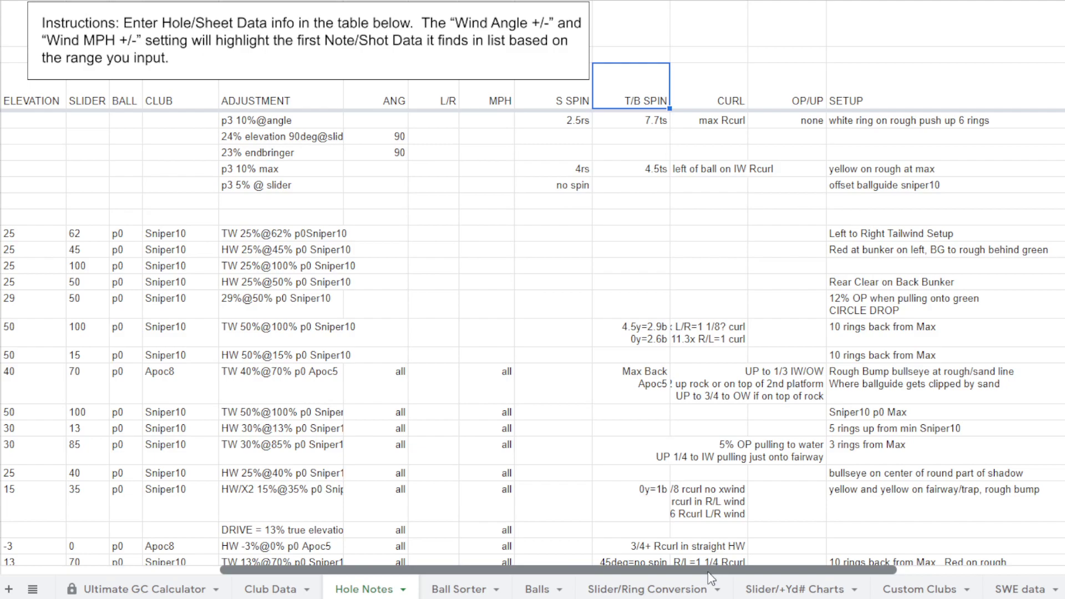
pyautogui.moveTo(710, 578); pyautogui.dragTo(490, 578)
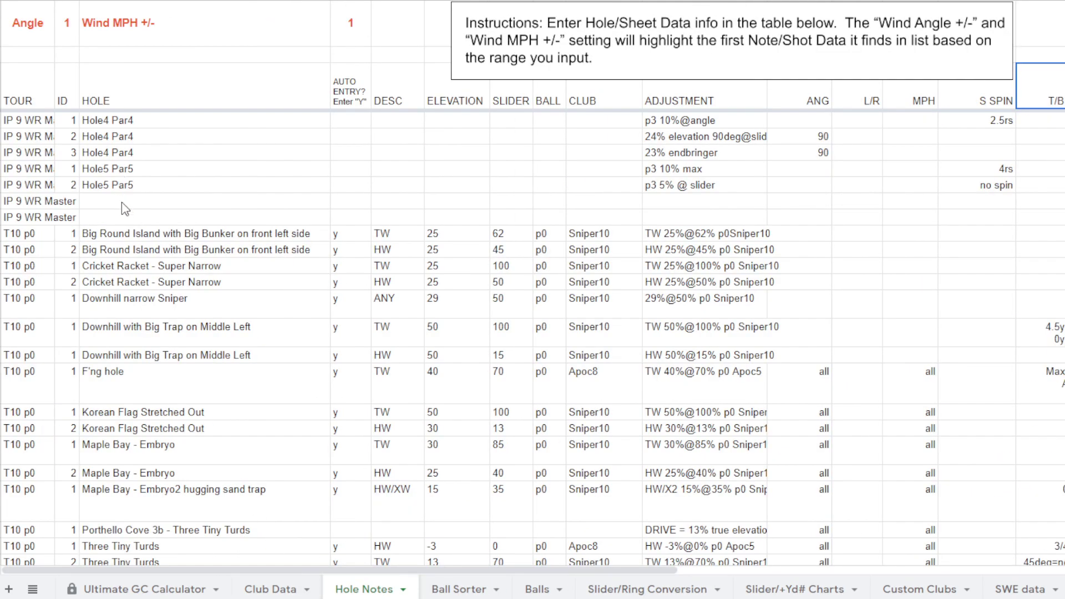
pyautogui.click(356, 234)
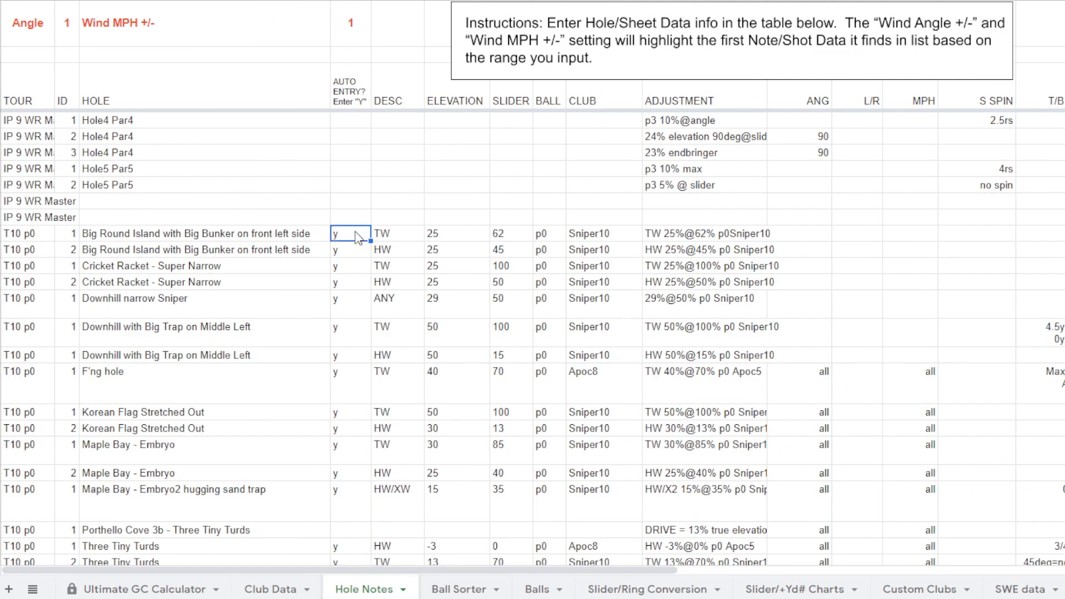
# - Examine the Auto Entry, elevation and slider fields of the two T10 p1 Koh Hong Resort 3 - Korean Flag Stretched Out notes
pyautogui.click(176, 592)
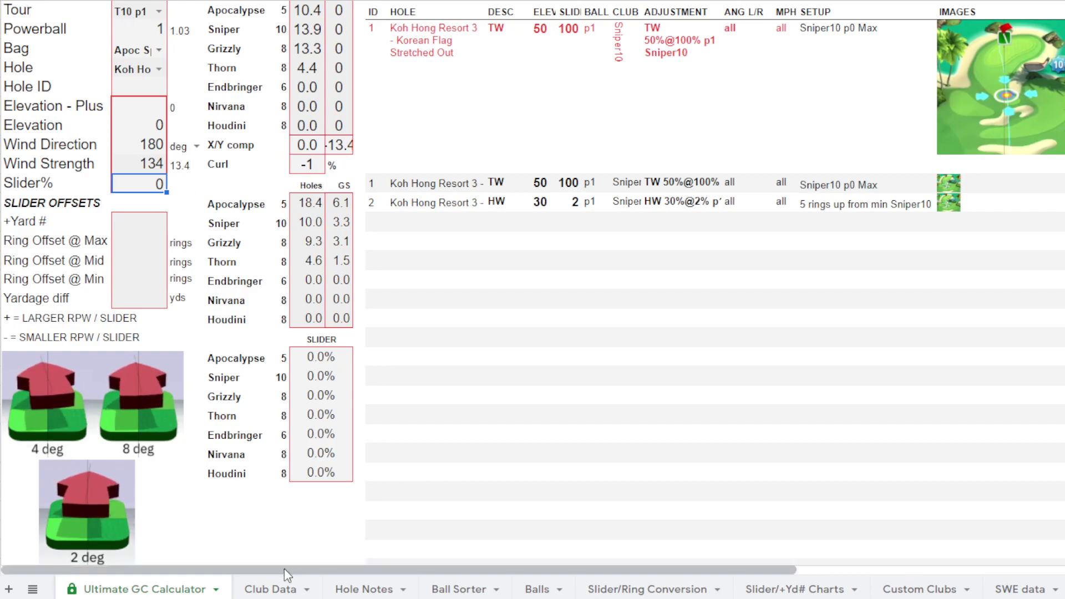
pyautogui.click(372, 589)
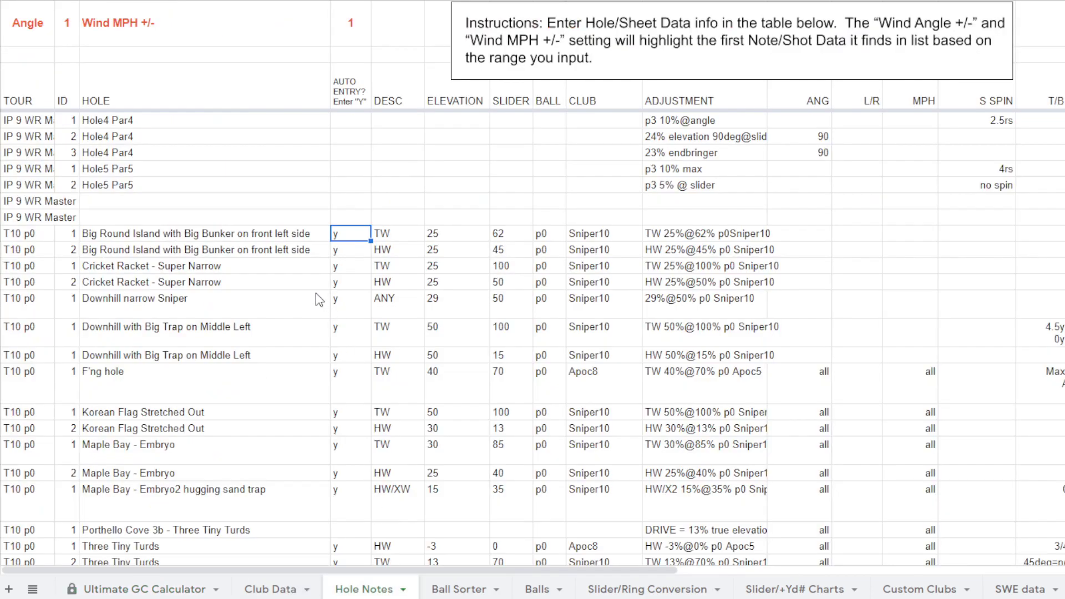
pyautogui.scroll(-15, 283, 273)
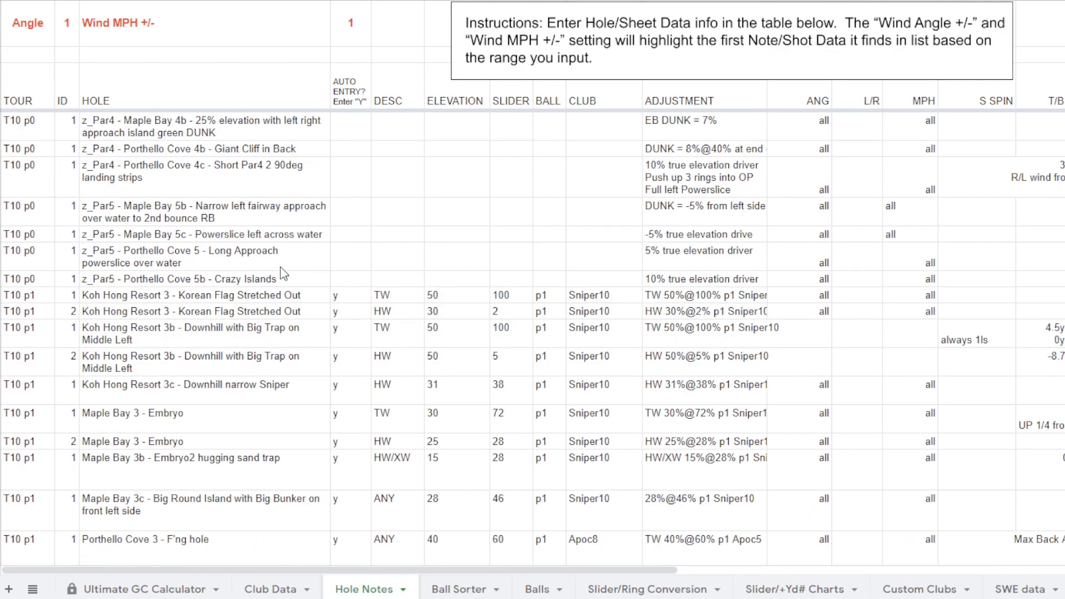
pyautogui.scroll(1, 283, 273)
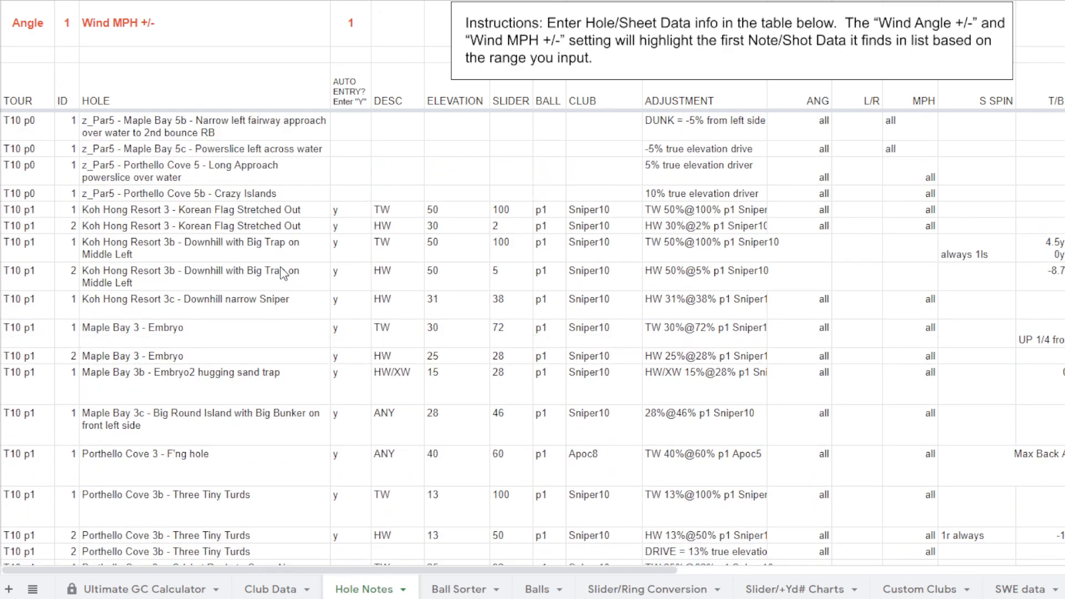
pyautogui.click(177, 214)
pyautogui.click(337, 216)
pyautogui.click(441, 216)
pyautogui.click(519, 213)
pyautogui.click(72, 219)
pyautogui.write('2')
pyautogui.click(391, 230)
pyautogui.click(444, 232)
pyautogui.click(511, 230)
# - In the Ultimate GC Calculator sheet, choose tour T10 p1 and hole Koh Hong Resort 3 - Korean Flag Stretched Out
pyautogui.click(176, 589)
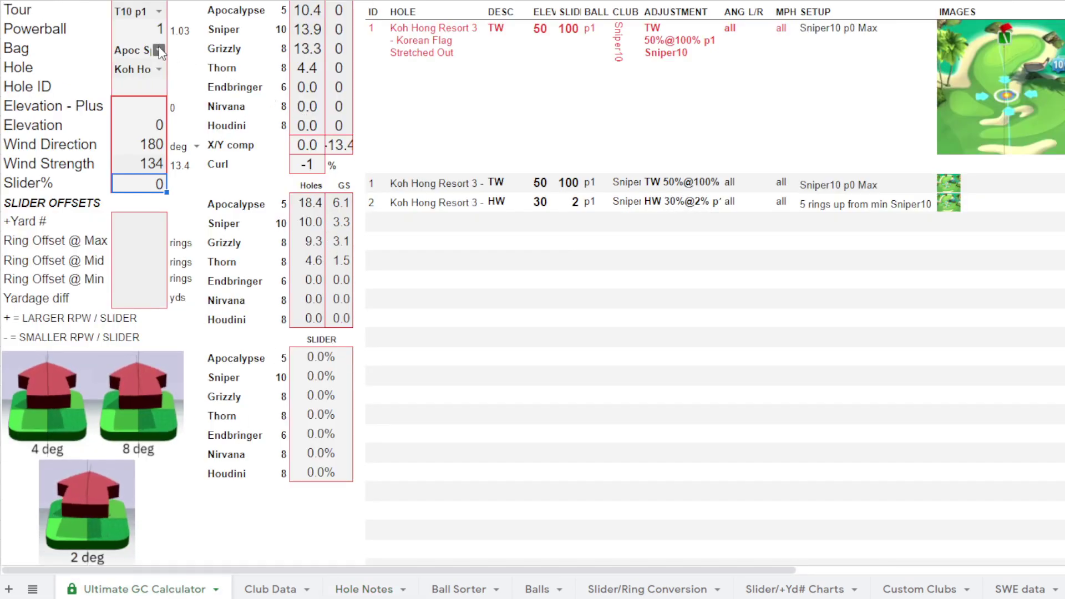
pyautogui.click(159, 11)
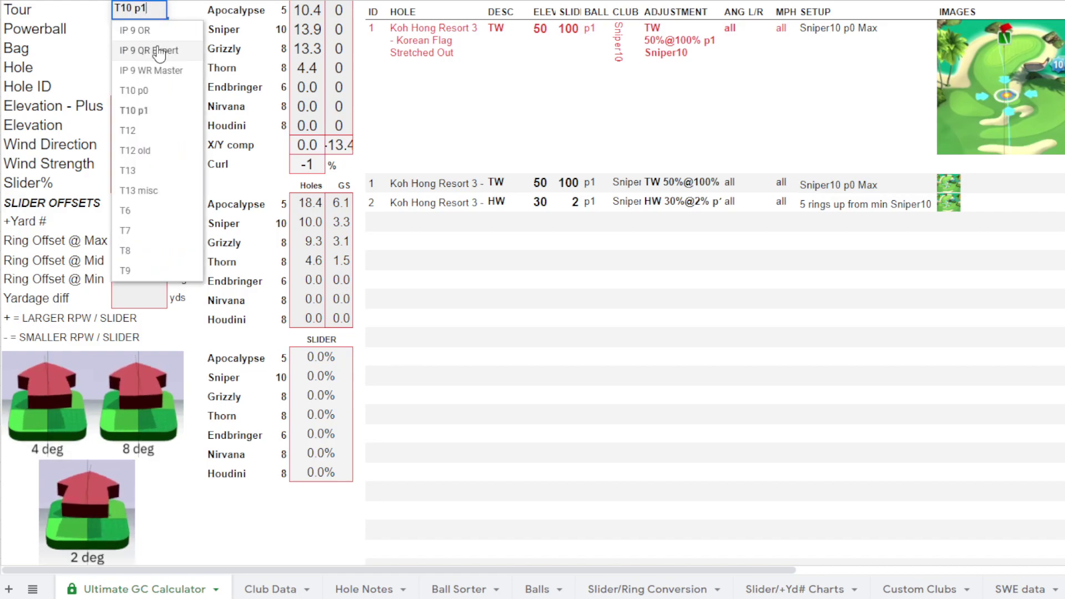
pyautogui.click(145, 110)
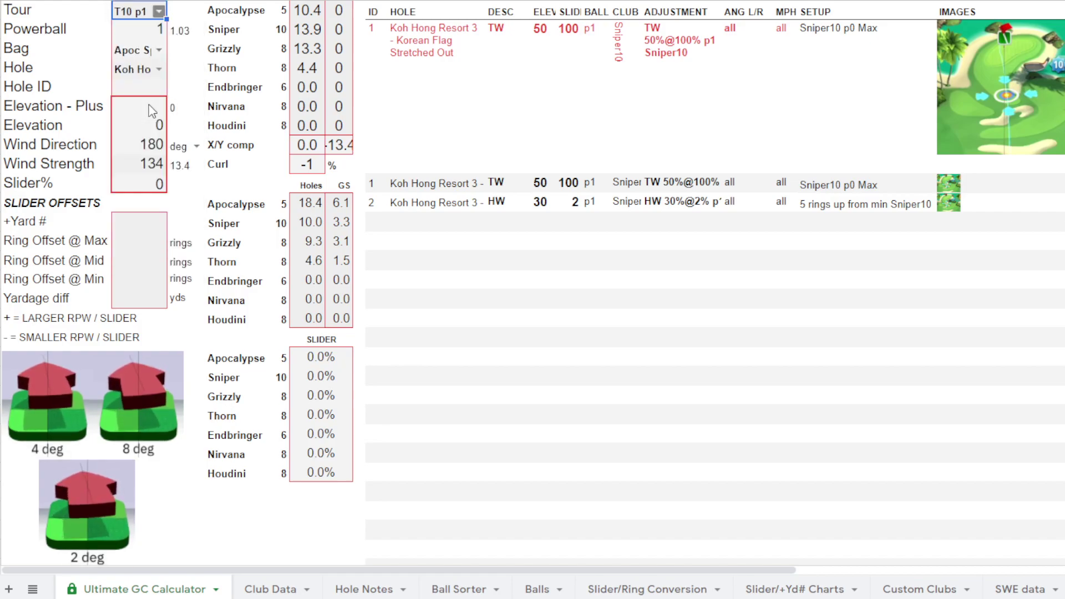
pyautogui.click(158, 69)
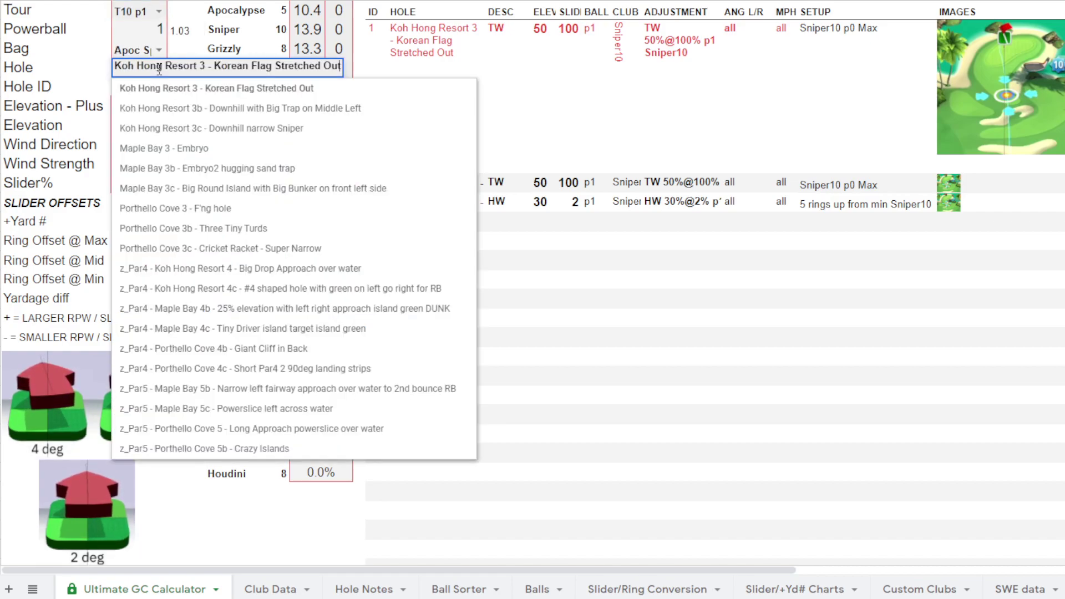
pyautogui.click(225, 89)
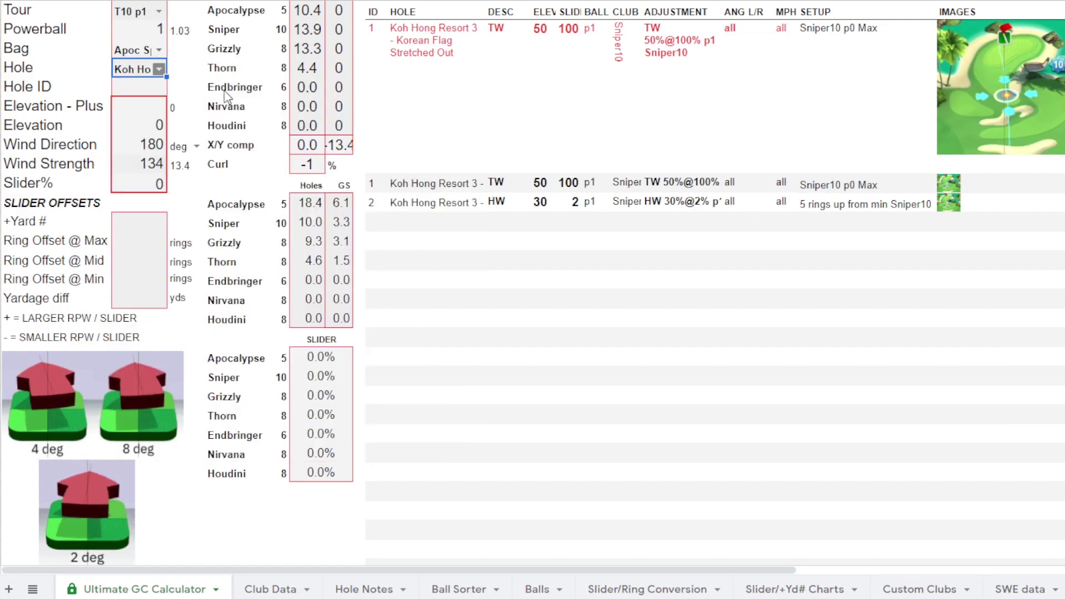
# - Compare the IDs, elevations and slider values of the tailwind and headwind notes listed for the chosen hole
pyautogui.click(374, 190)
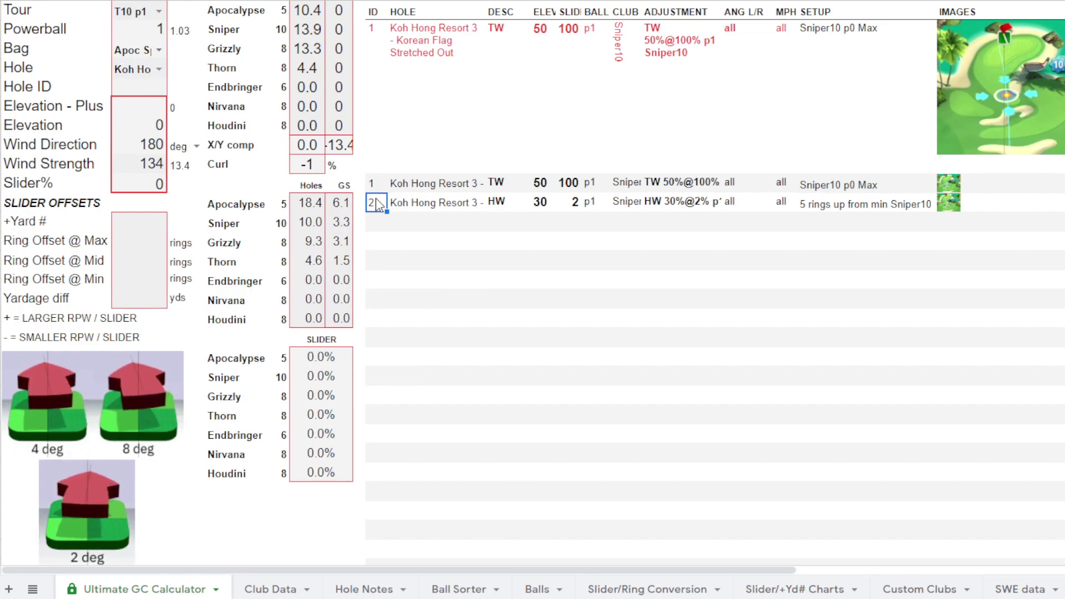
pyautogui.click(544, 185)
pyautogui.press('Tab')
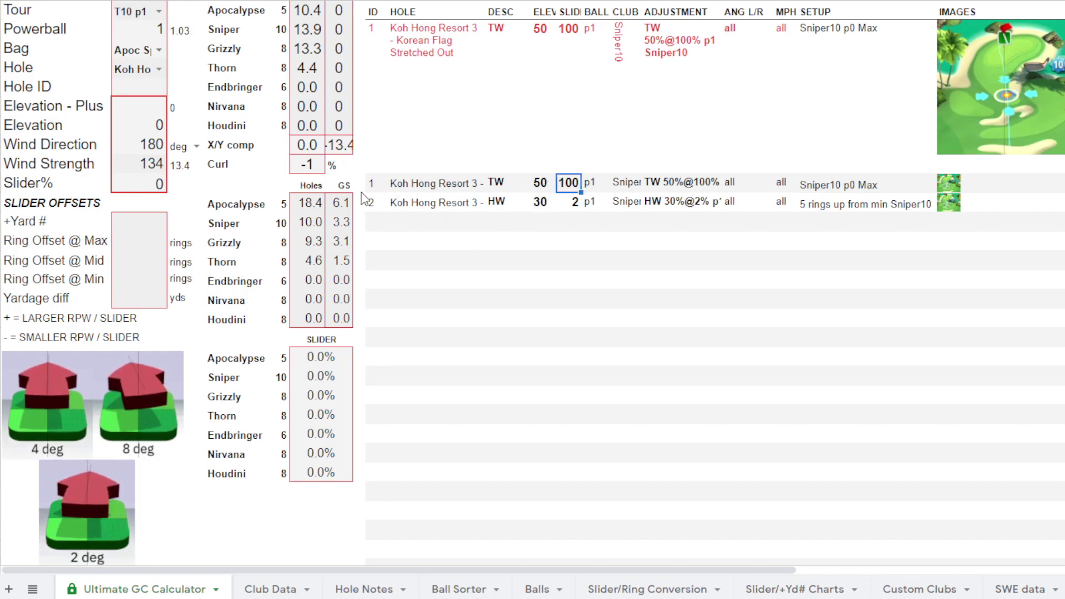
pyautogui.click(373, 205)
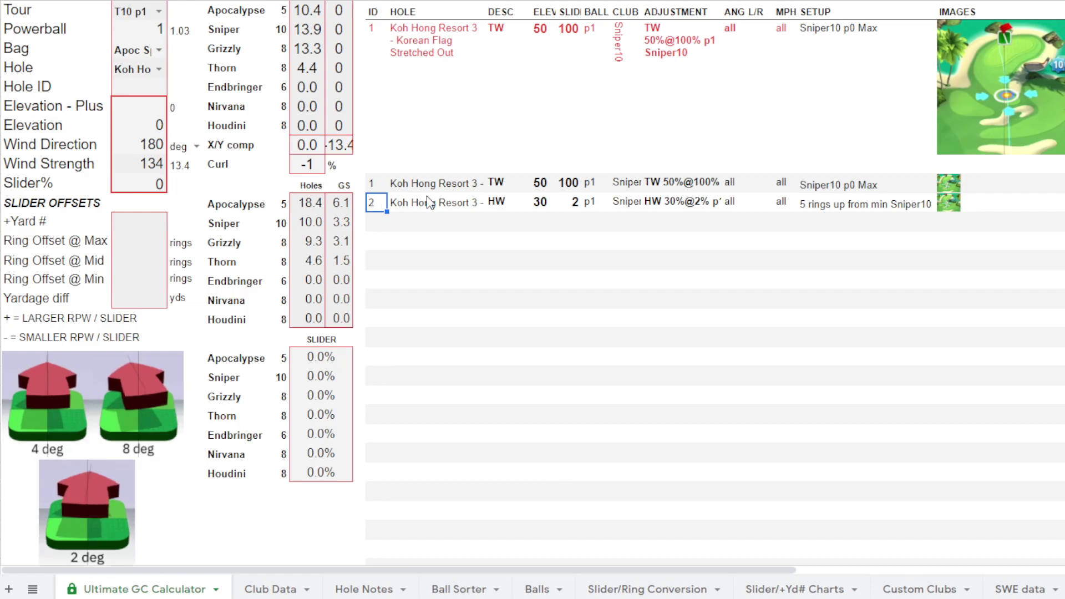
pyautogui.click(543, 205)
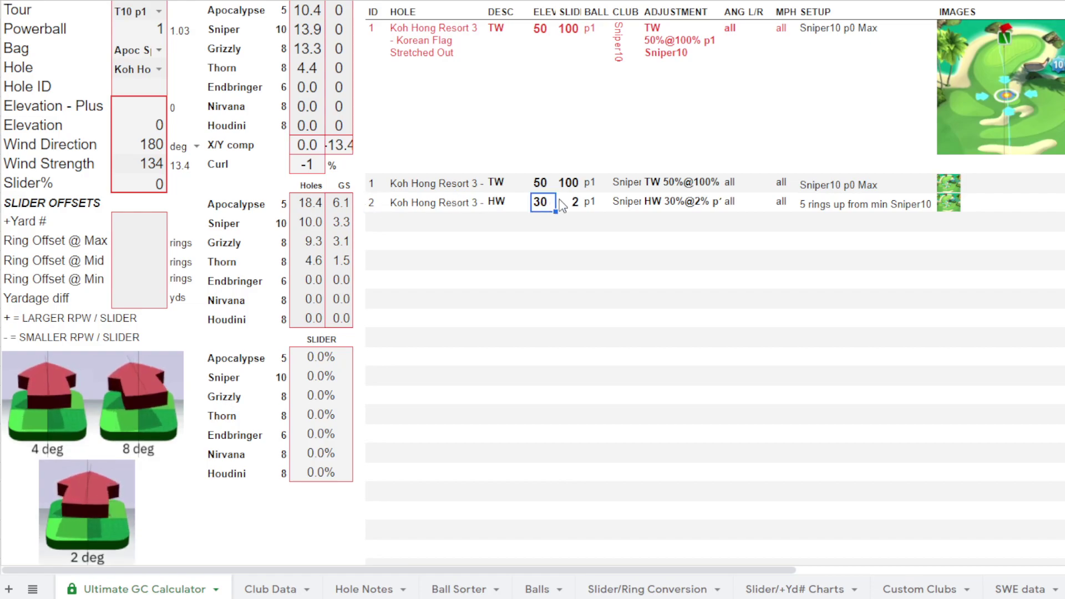
pyautogui.click(578, 205)
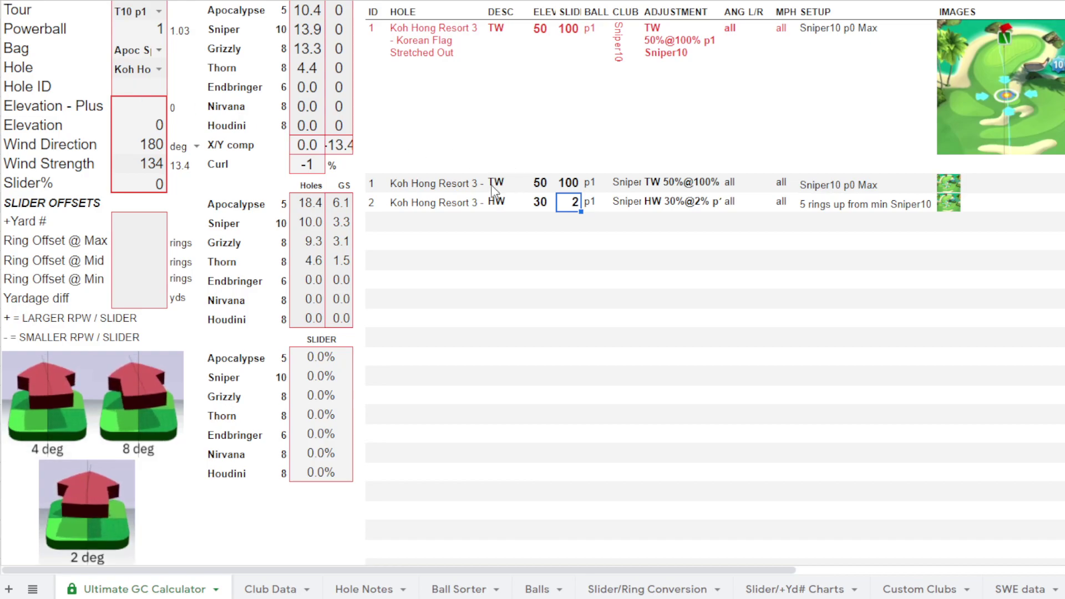
pyautogui.click(377, 185)
pyautogui.click(375, 205)
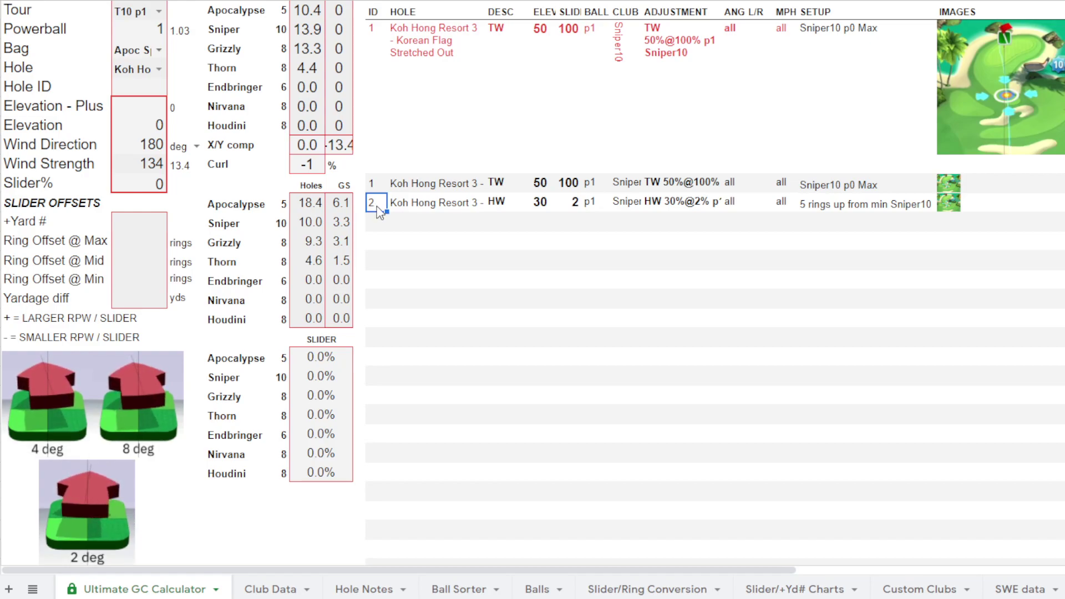
# - Set the Hole ID to 1 in the calculator inputs
pyautogui.click(157, 93)
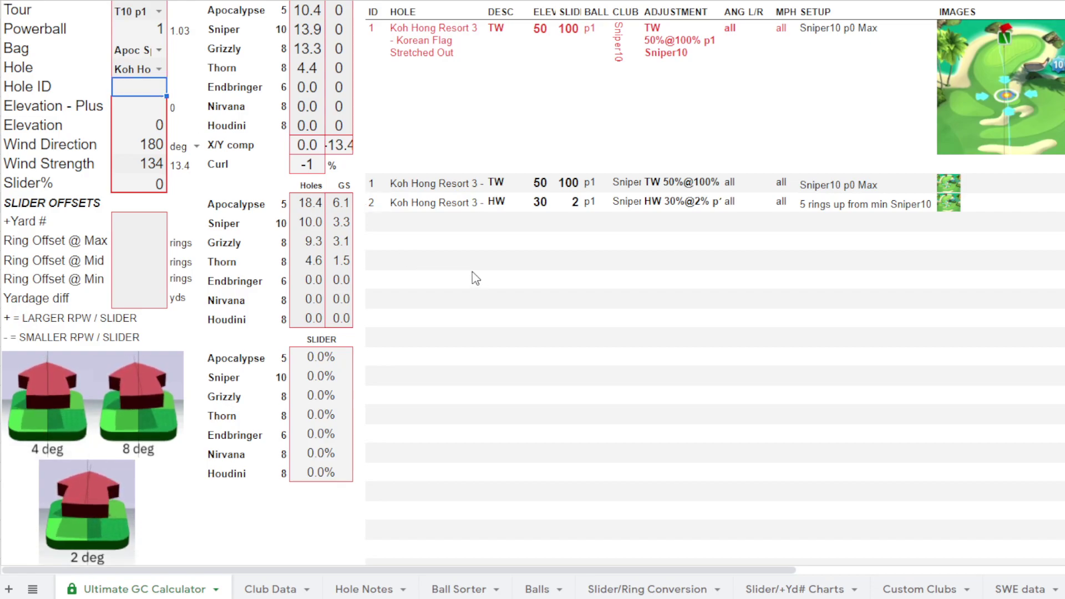
pyautogui.write('1')
pyautogui.press('Return')
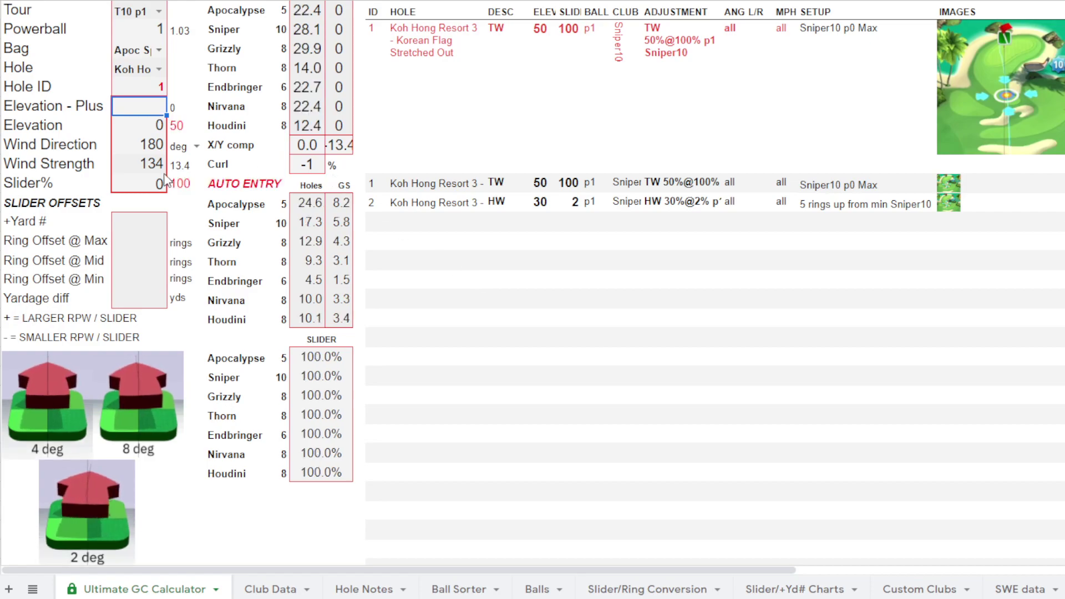
# - Check the Auto Entry indicator, its elevation and slider values beside the manual fields, and the Sniper result
pyautogui.click(241, 189)
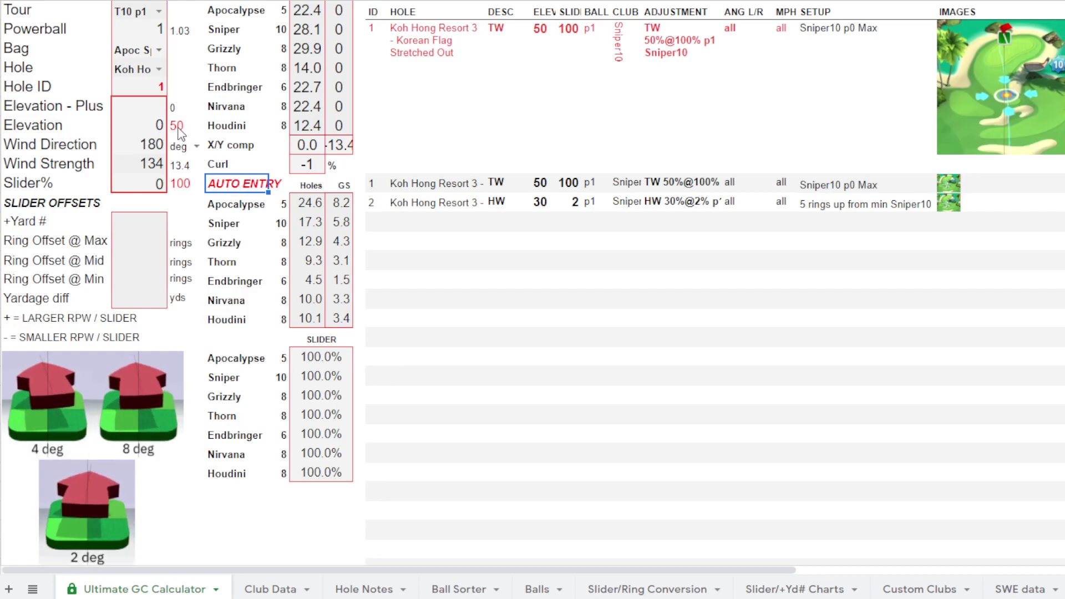
pyautogui.click(376, 184)
pyautogui.click(178, 131)
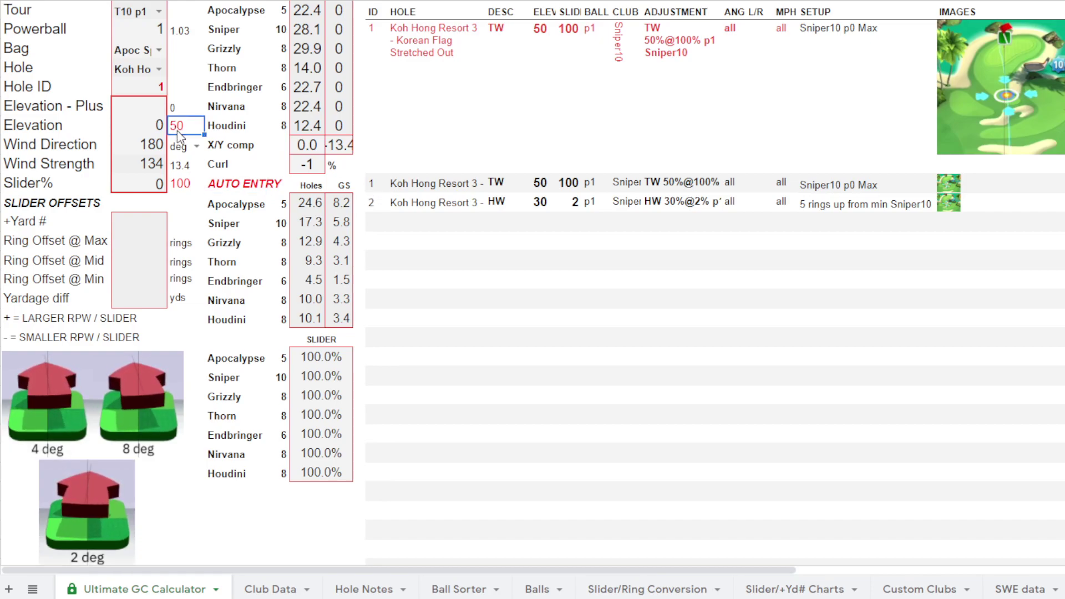
pyautogui.click(178, 184)
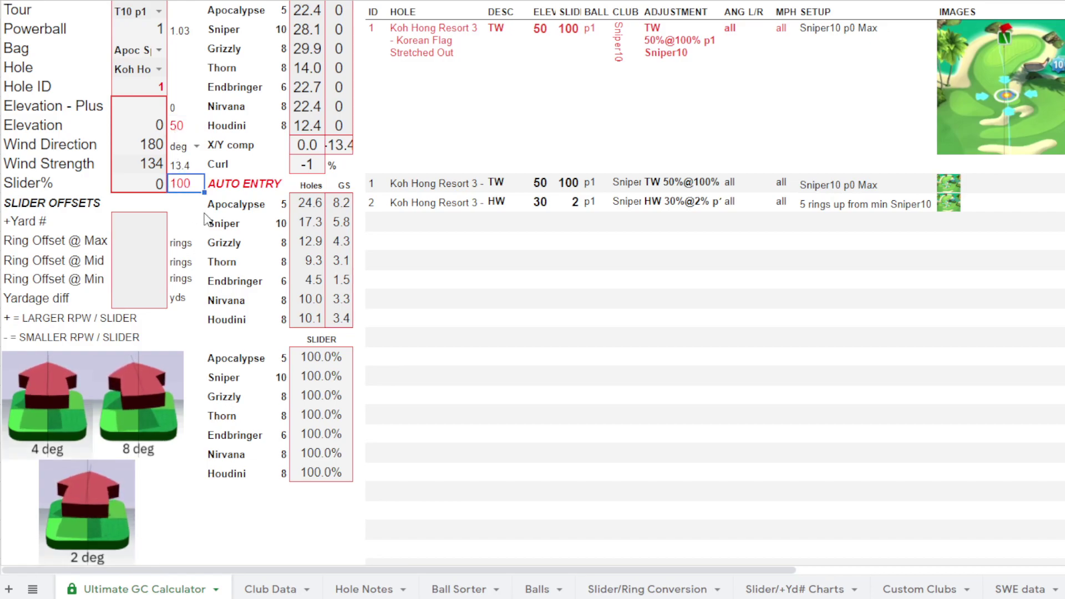
pyautogui.click(143, 125)
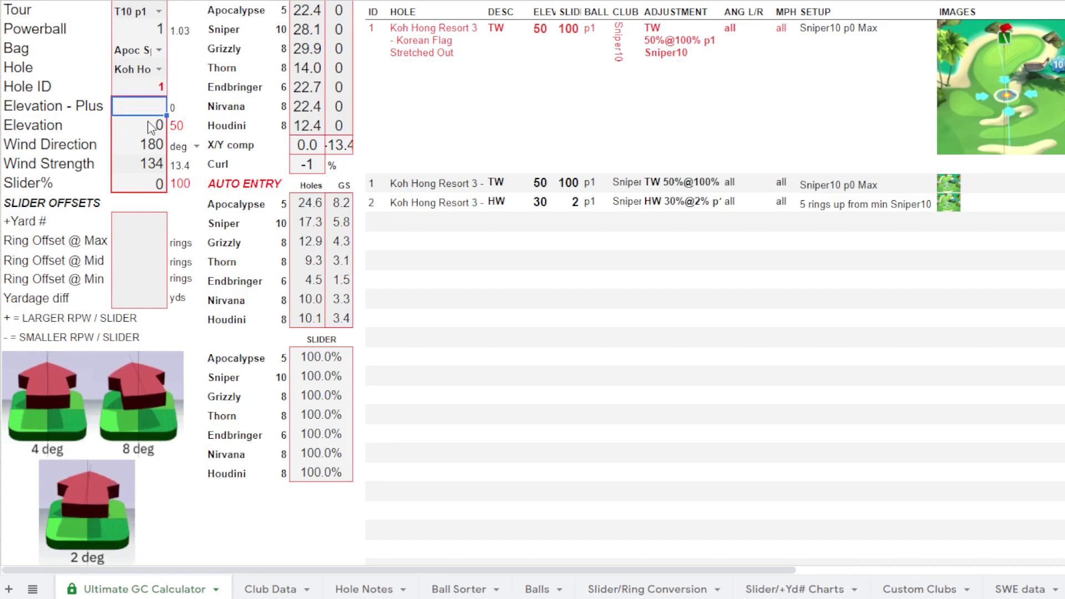
pyautogui.click(145, 186)
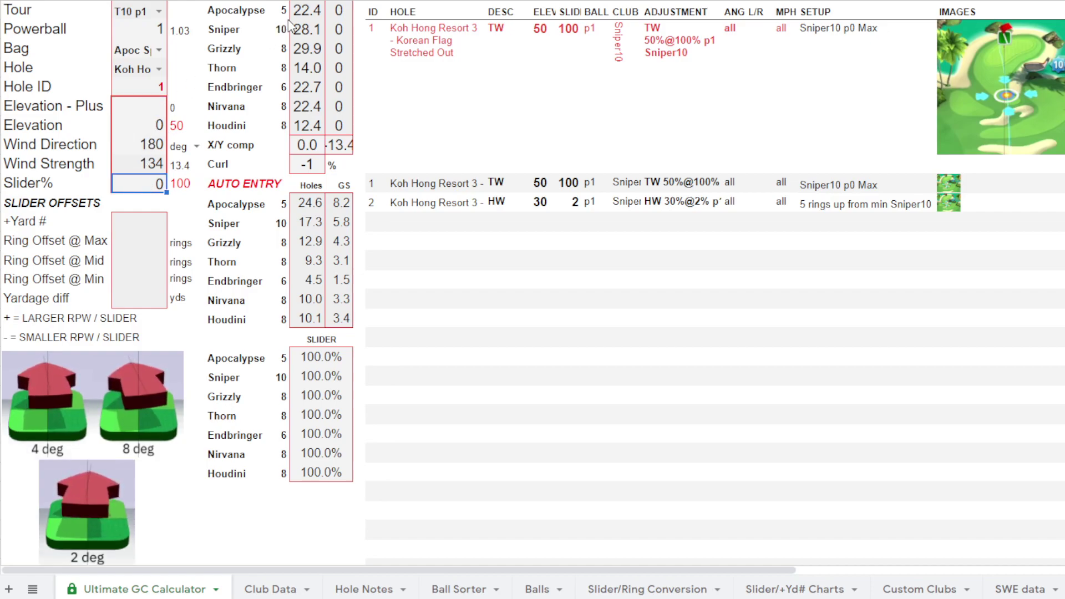
pyautogui.click(305, 31)
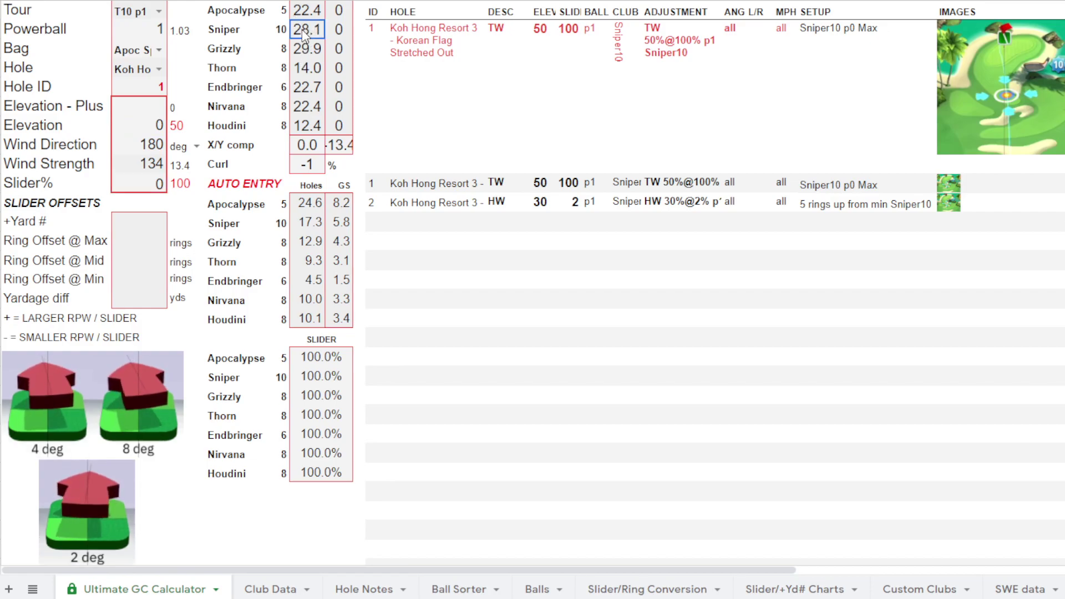
# - Try manual Elevation values of 10 and 20 while the Hole ID remains set to 1
pyautogui.click(305, 14)
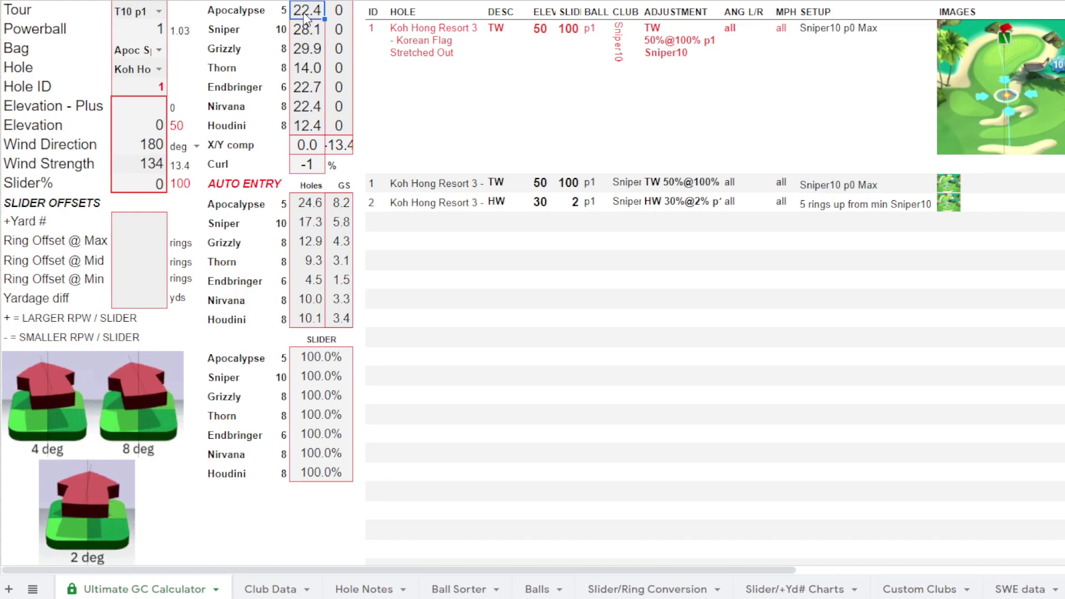
pyautogui.click(147, 127)
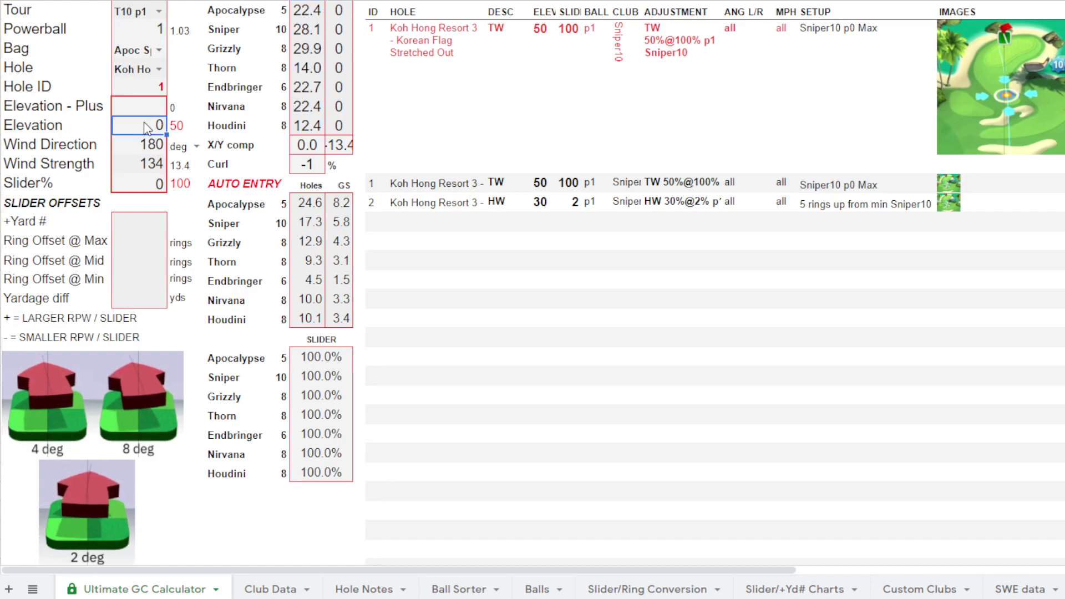
pyautogui.write('10')
pyautogui.press('Return')
pyautogui.click(146, 126)
pyautogui.write('20')
pyautogui.press('Return')
# - Set the Elevation - Plus input to 10
pyautogui.click(147, 127)
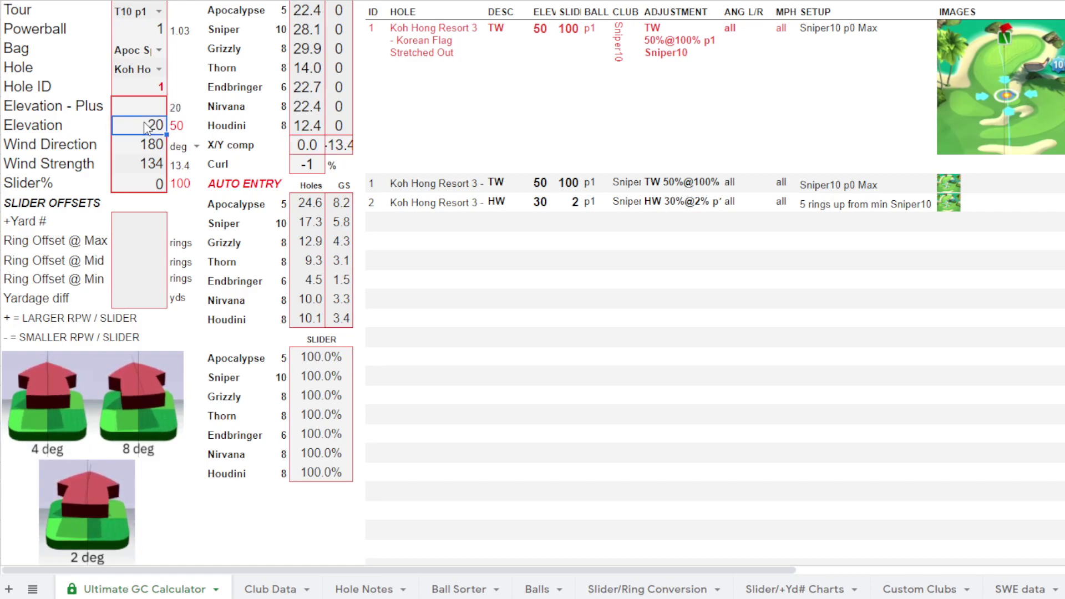
pyautogui.press('Up')
pyautogui.write('10')
pyautogui.press('Return')
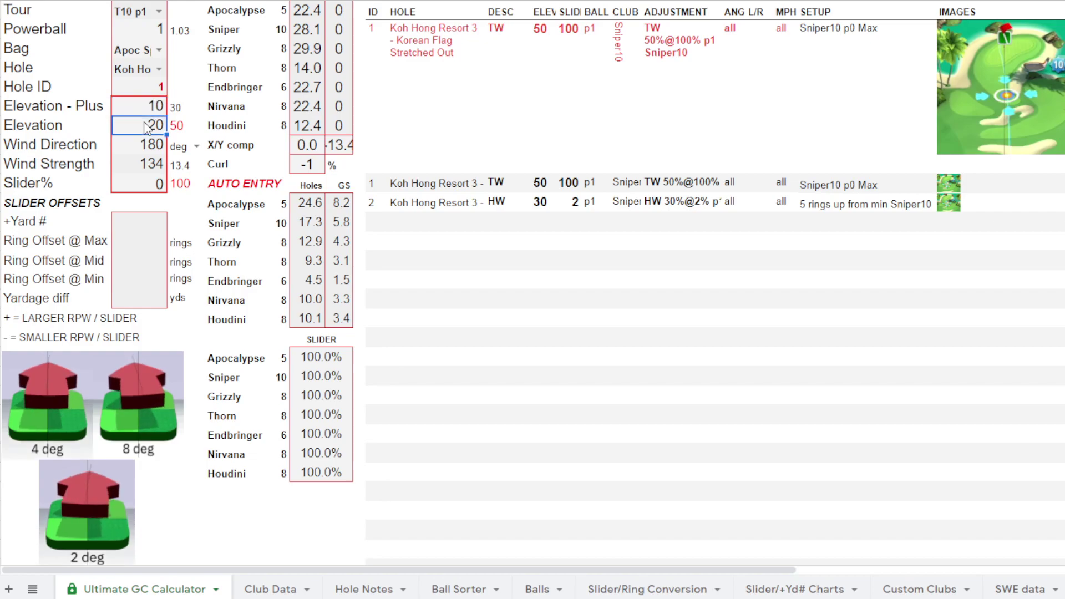
# - Set the manual Slider% to 50 and check the auto-filled elevation and slider values beside the inputs
pyautogui.press('Up')
pyautogui.press('Down')
pyautogui.press('Down')
pyautogui.press('Down')
pyautogui.press('Down')
pyautogui.write('50')
pyautogui.press('Up')
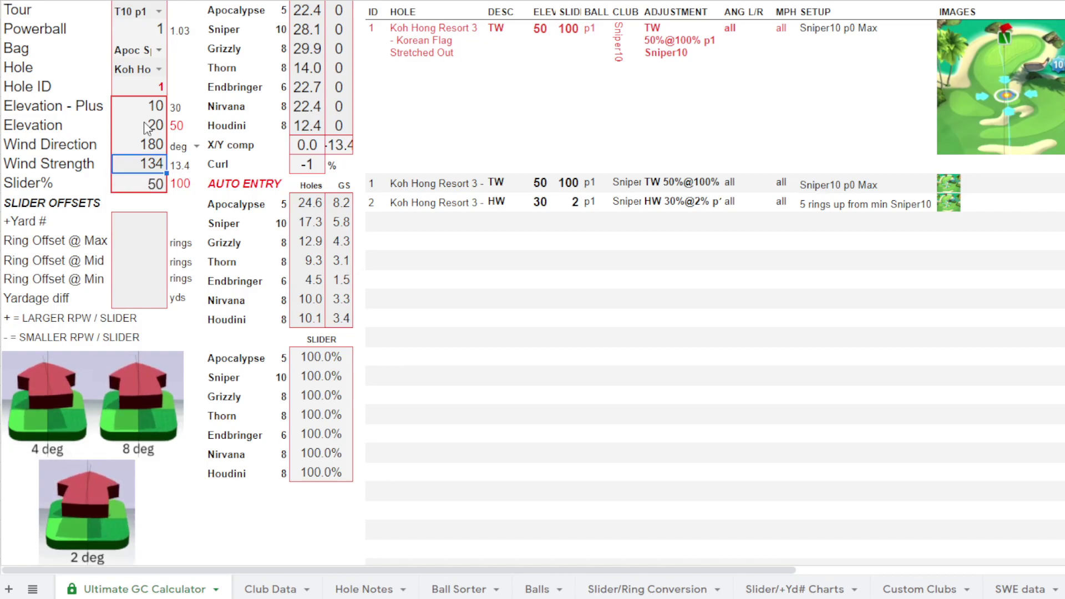
pyautogui.click(188, 126)
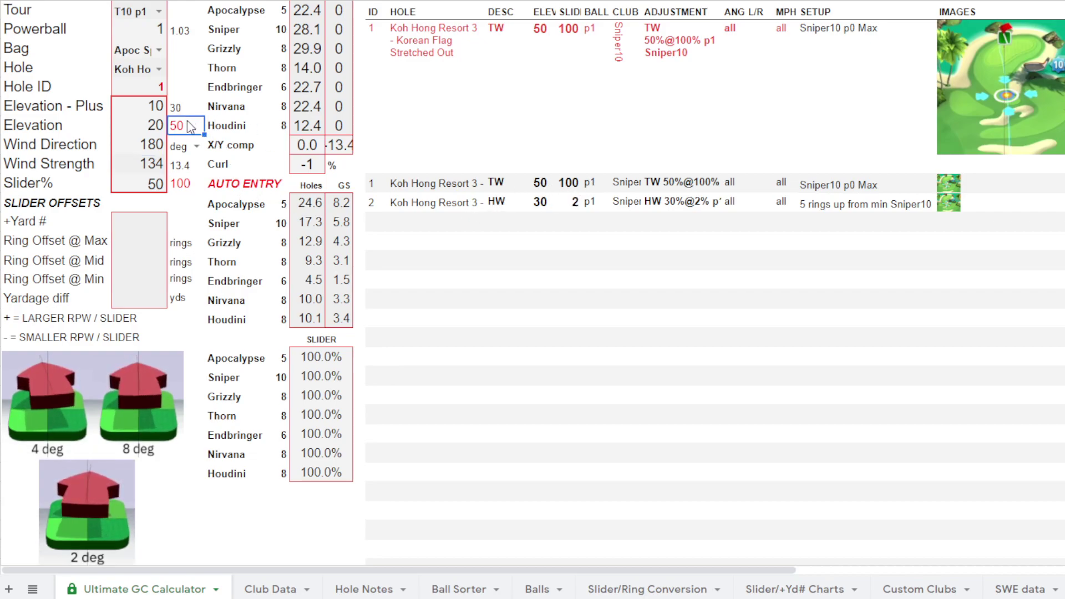
pyautogui.click(189, 185)
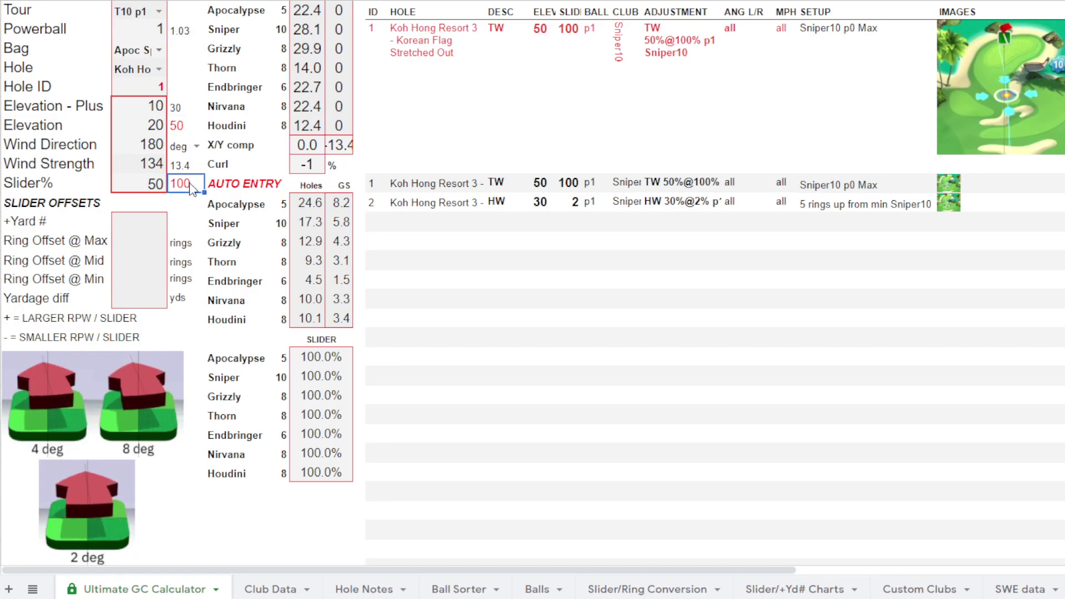
# - Clear the Elevation - Plus input and check the Apocalypse result
pyautogui.click(156, 113)
pyautogui.press('Delete')
pyautogui.click(315, 12)
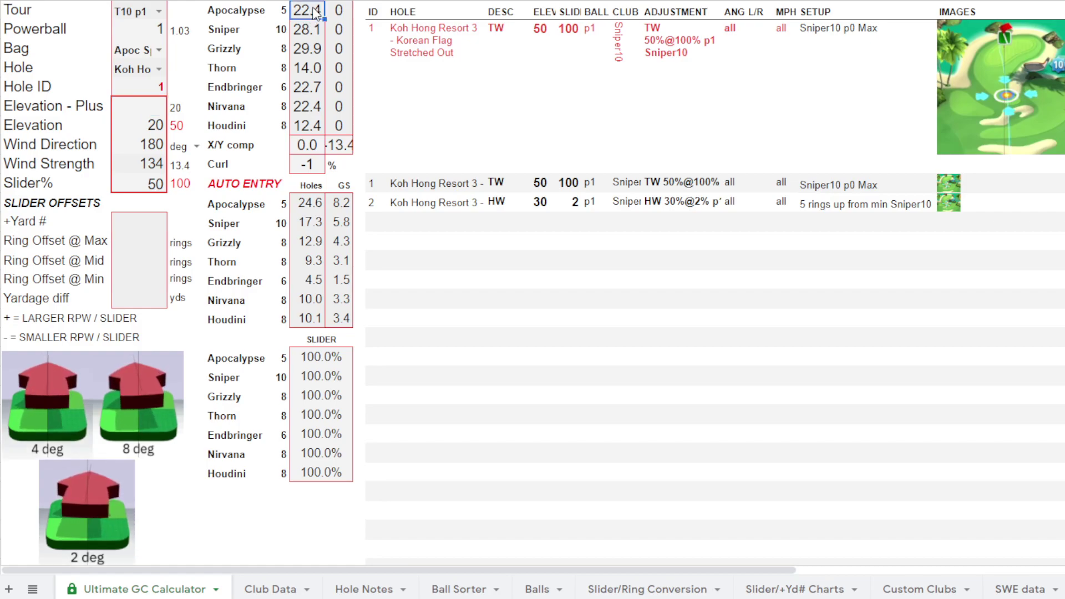
# - Clear the Hole ID and check the auto elevation, auto slider and Auto Entry indicator cells
pyautogui.click(148, 90)
pyautogui.press('Delete')
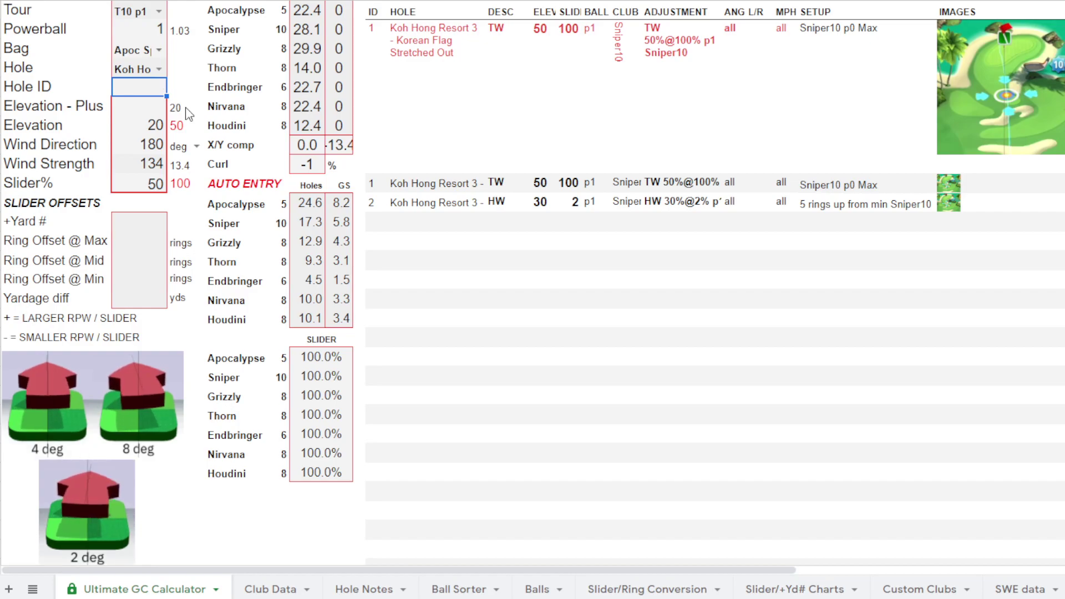
pyautogui.click(184, 129)
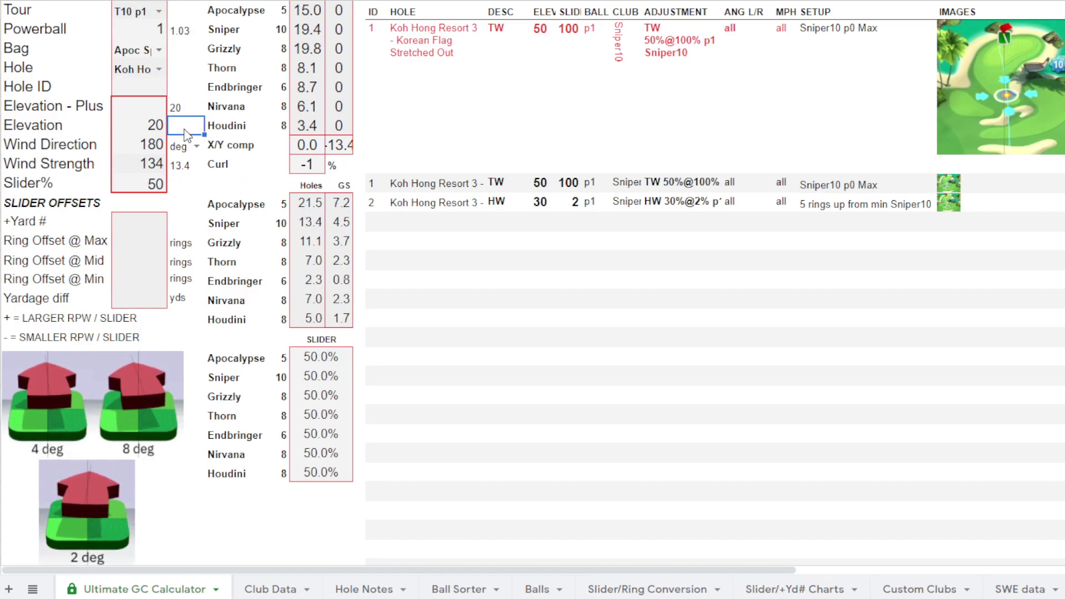
pyautogui.click(189, 186)
pyautogui.click(243, 185)
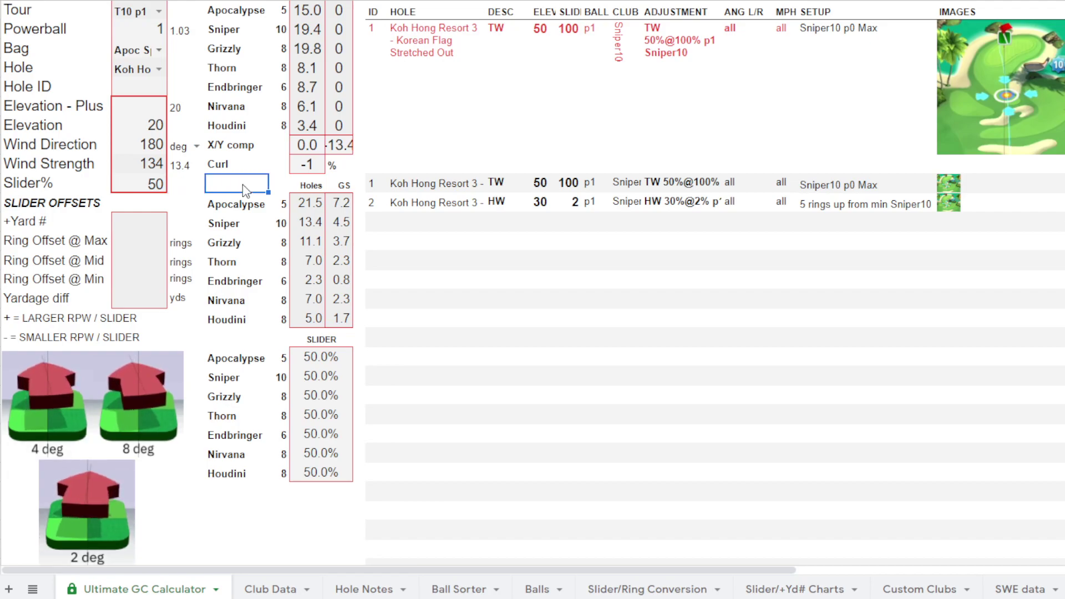
pyautogui.click(185, 128)
pyautogui.click(181, 187)
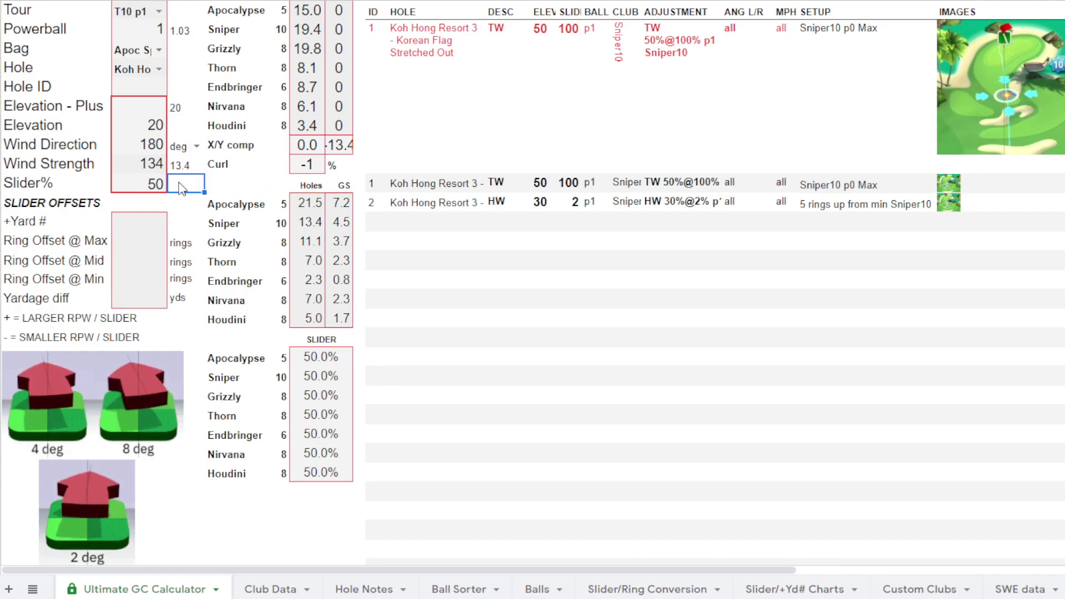
# - Set the manual Elevation to 30 and the Slider% to 100
pyautogui.click(153, 126)
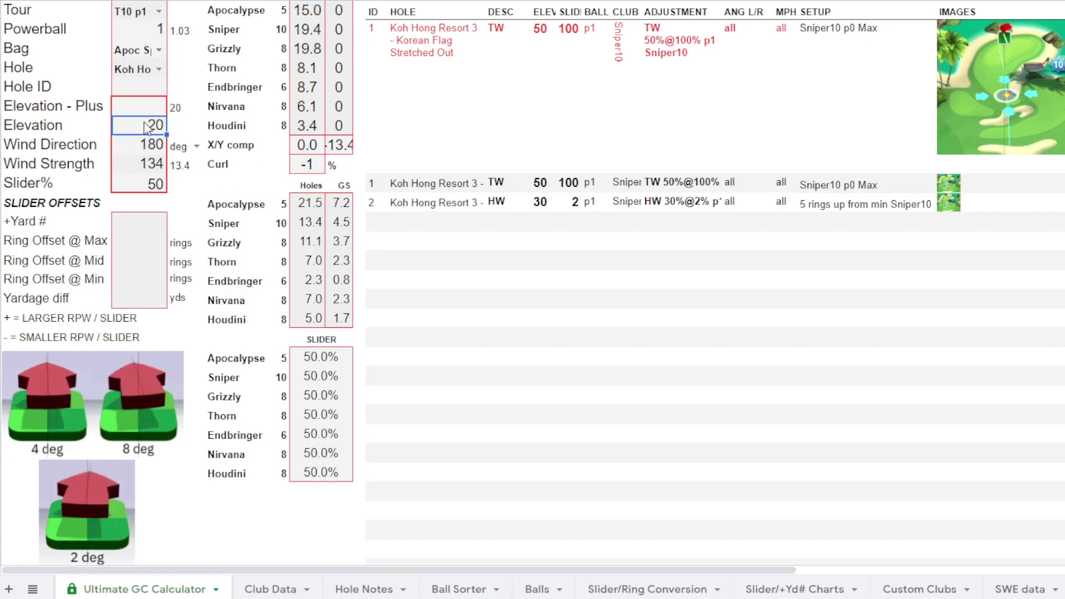
pyautogui.write('30')
pyautogui.press('Return')
pyautogui.press('Down')
pyautogui.press('Down')
pyautogui.write('100')
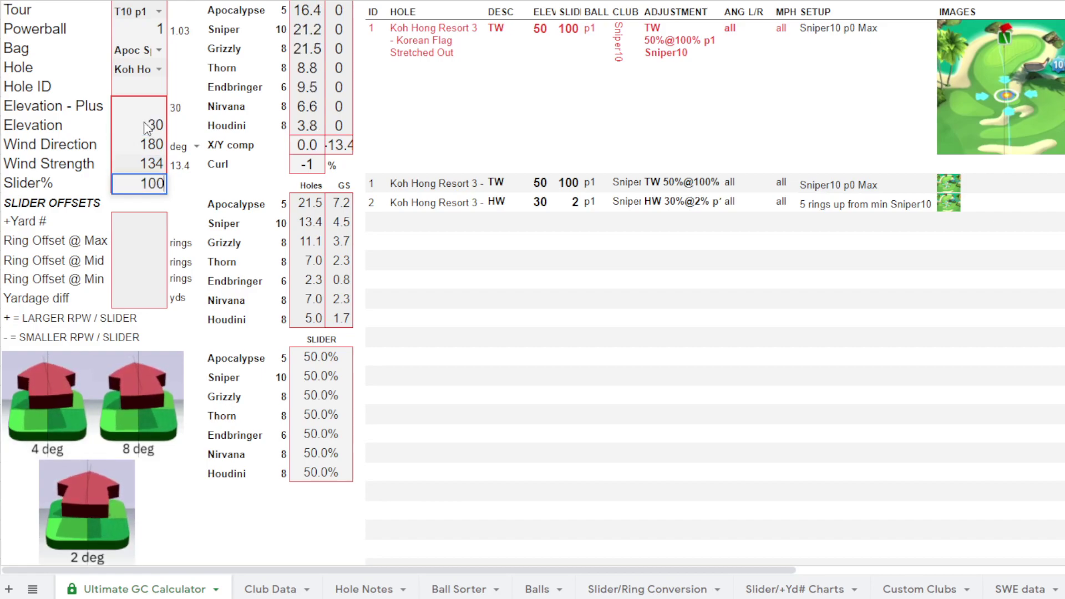
pyautogui.press('Up')
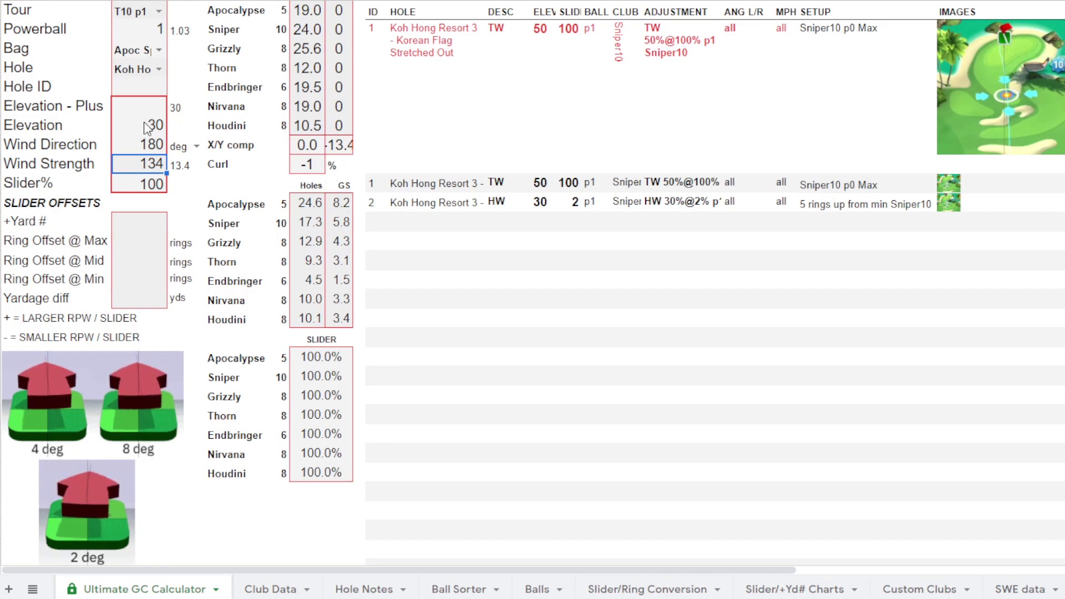
# - Set the Hole ID back to 1 and check the Apocalypse result
pyautogui.press('Up')
pyautogui.press('Up')
pyautogui.press('Up')
pyautogui.press('Up')
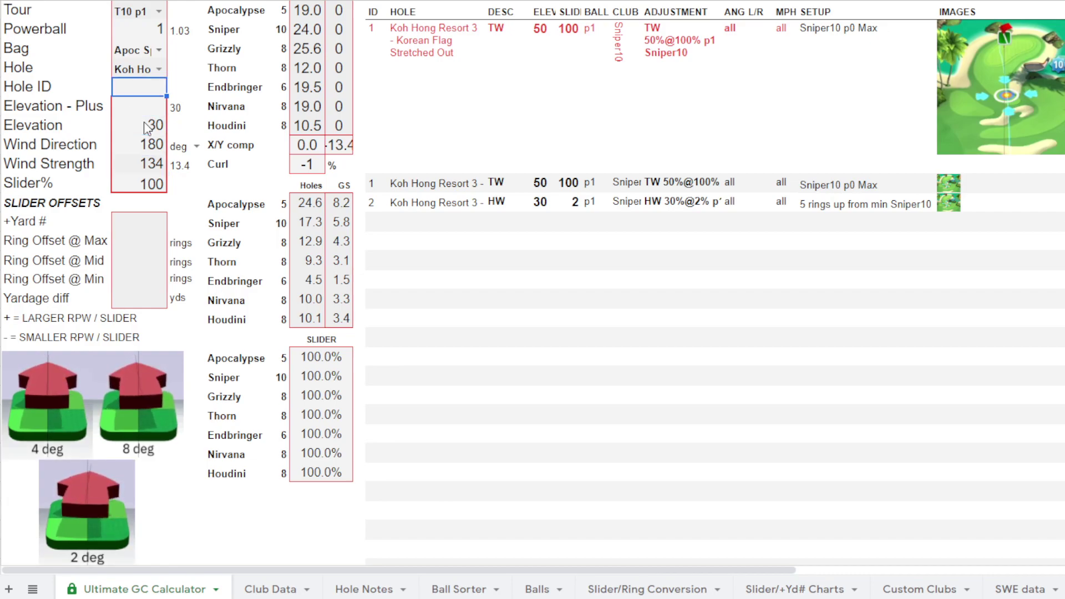
pyautogui.write('1')
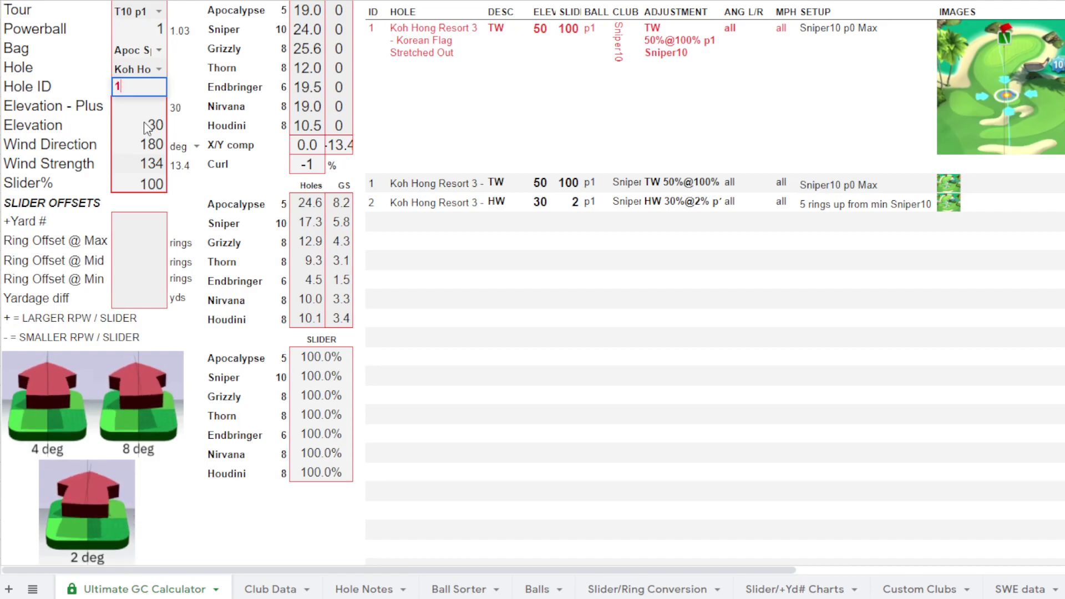
pyautogui.click(315, 10)
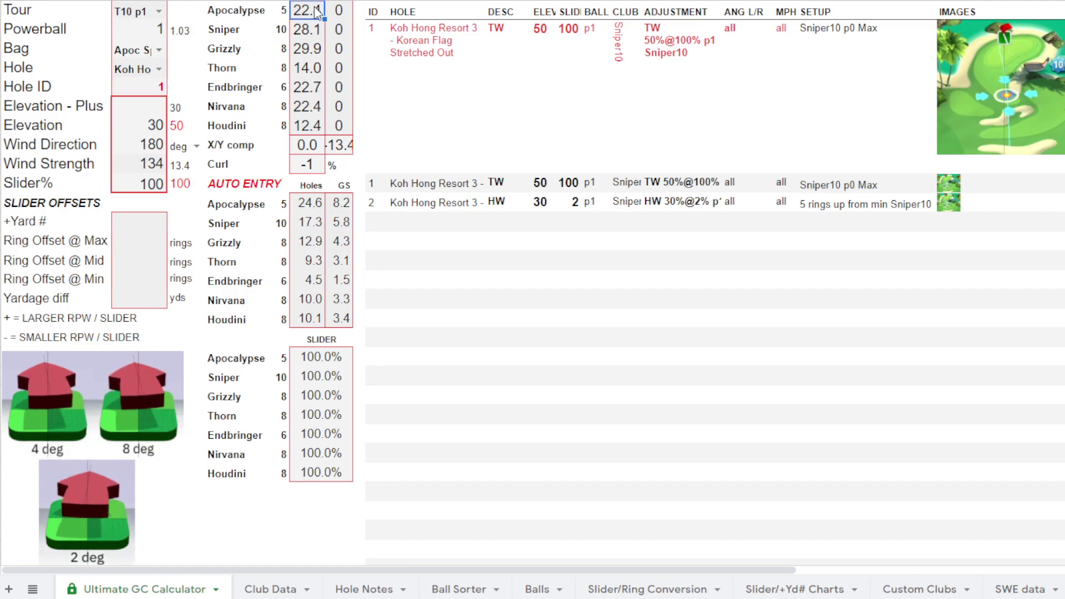
# - Compare the Auto Entry elevation and slider values with those in the hole's tailwind note
pyautogui.click(232, 187)
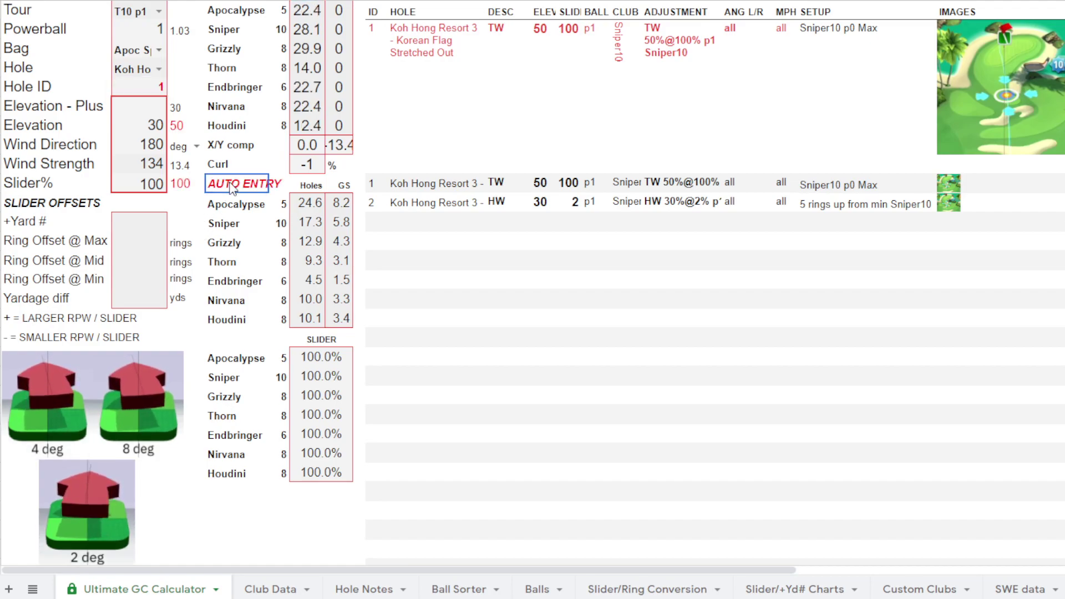
pyautogui.click(186, 127)
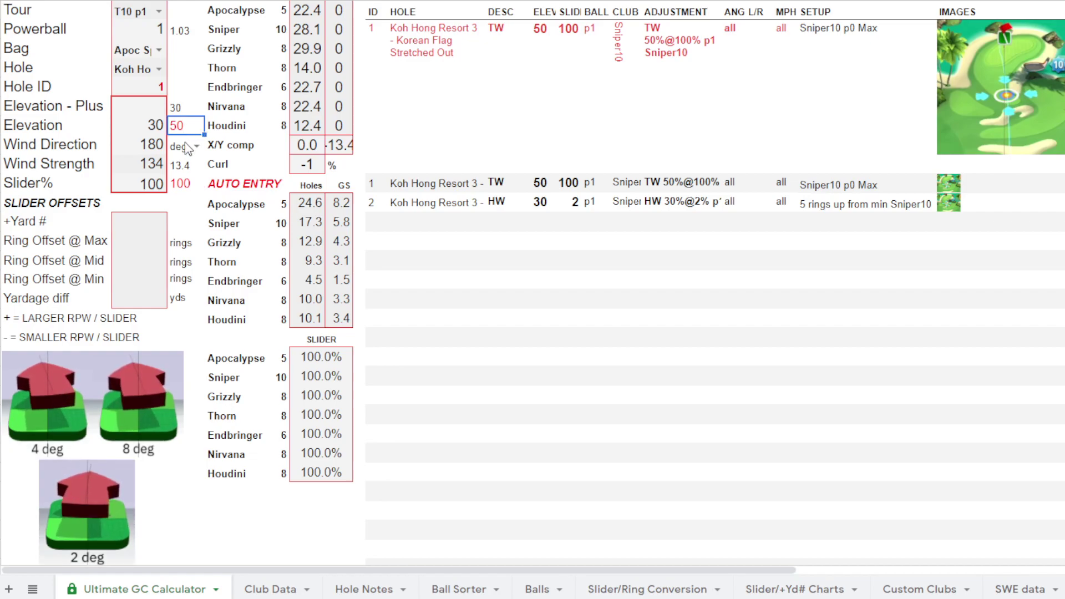
pyautogui.click(185, 184)
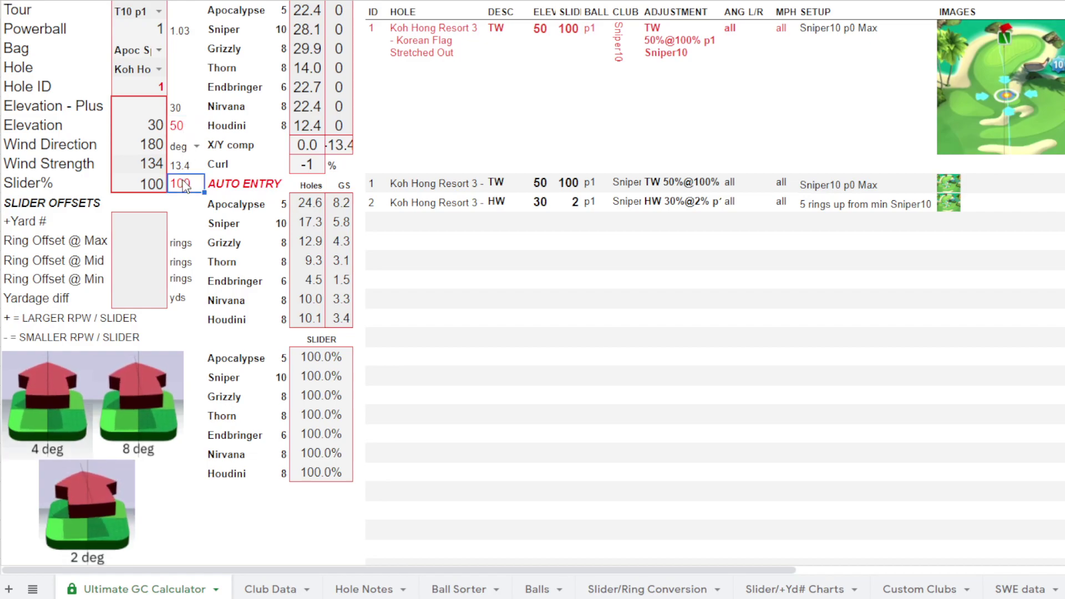
pyautogui.click(539, 184)
pyautogui.click(571, 187)
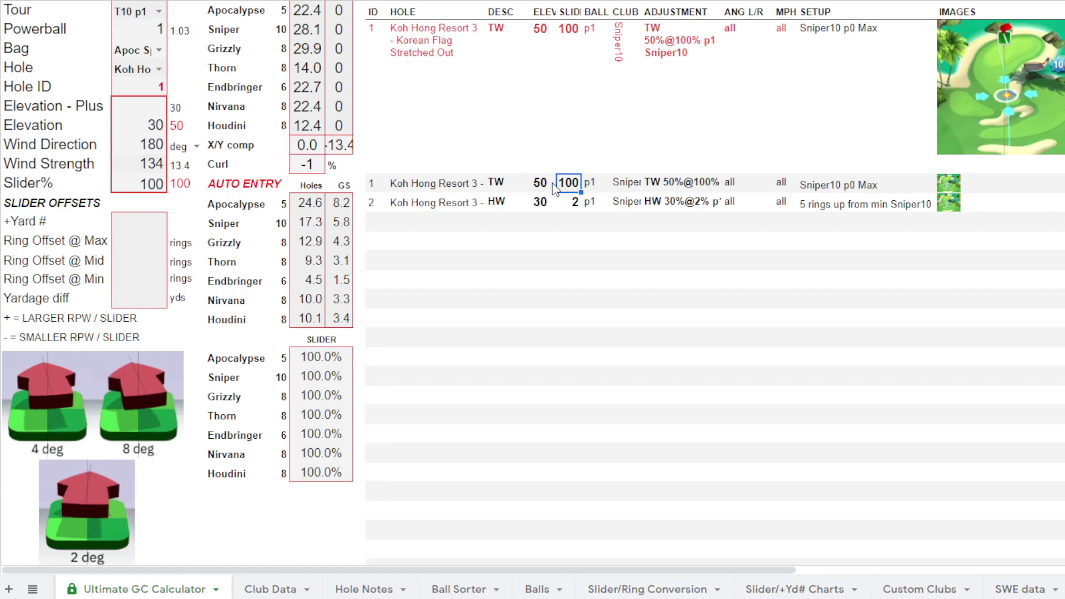
pyautogui.click(545, 186)
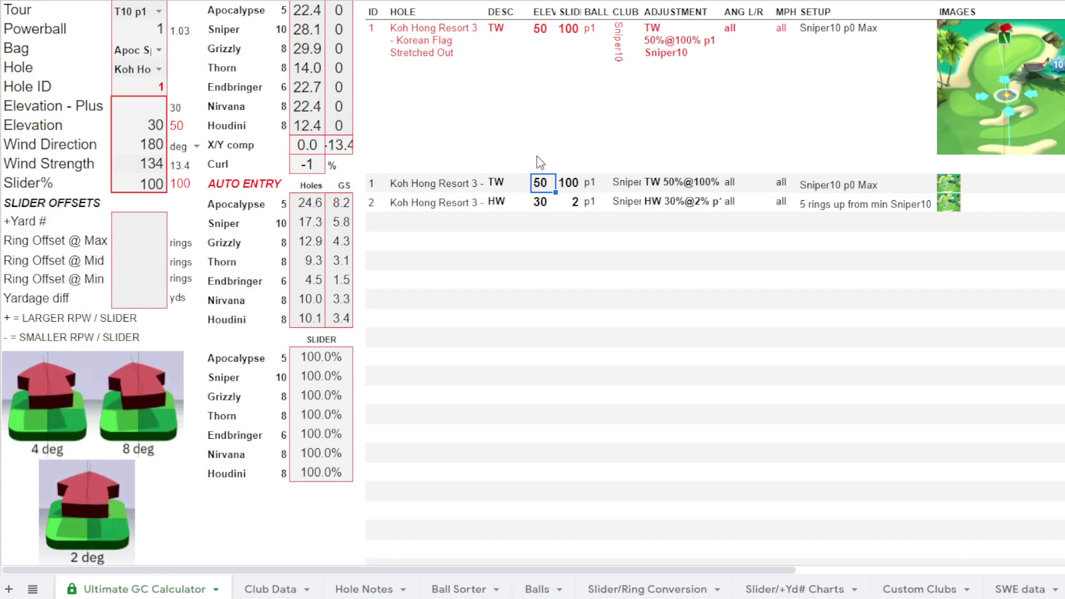
# - Clear the Hole ID and choose Koh Hong Resort 3 - Korean Flag Stretched Out again from the available holes
pyautogui.click(163, 87)
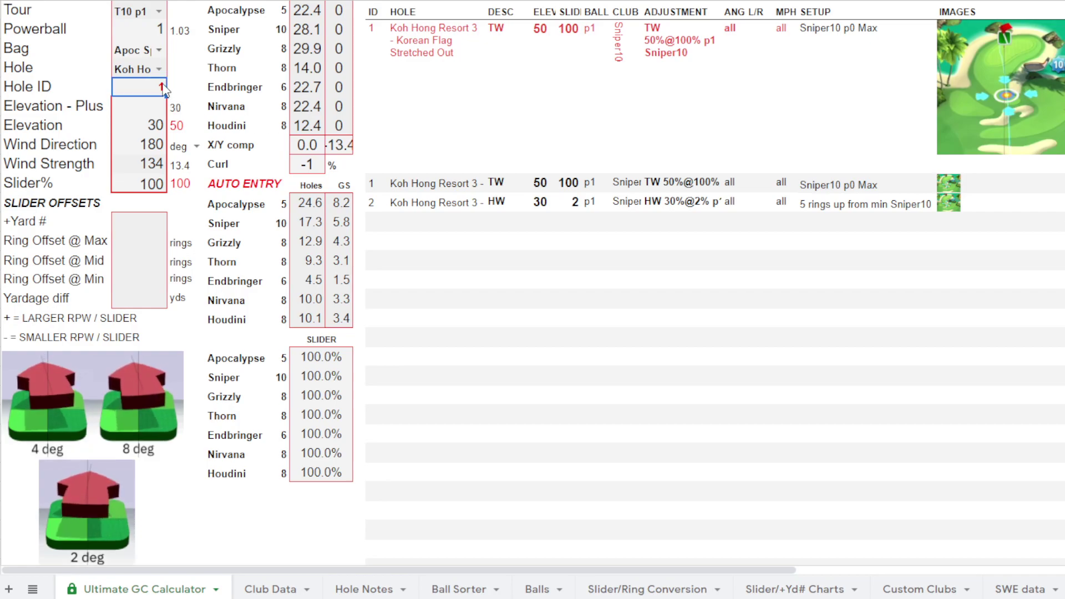
pyautogui.press('Delete')
pyautogui.press('Up')
pyautogui.press('Return')
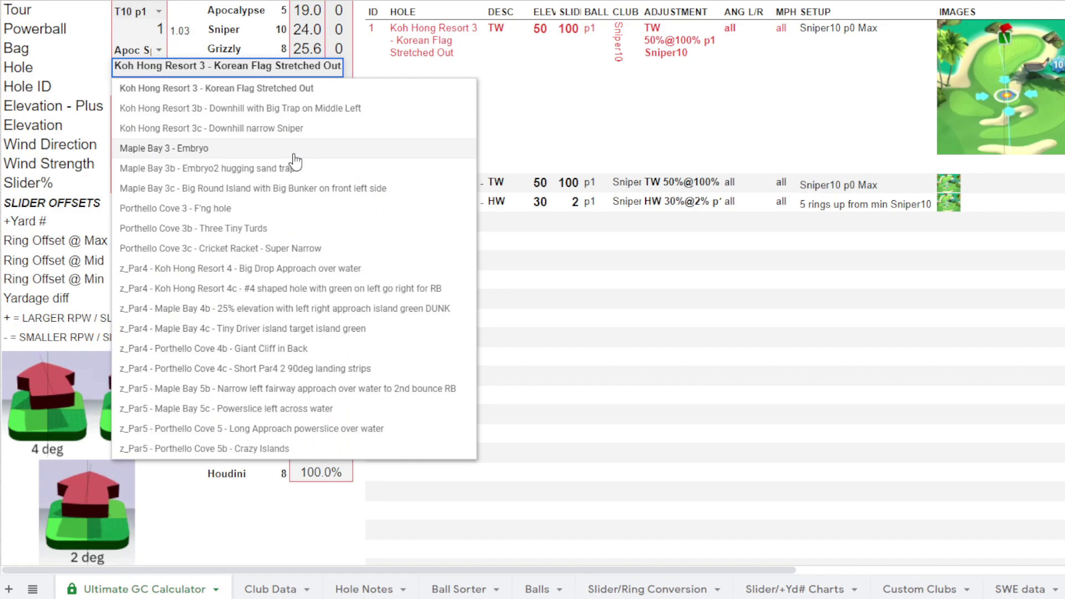
pyautogui.press('Down')
pyautogui.press('Down')
pyautogui.press('Down')
pyautogui.press('Up')
pyautogui.press('Up')
pyautogui.press('Up')
pyautogui.press('Up')
pyautogui.press('Up')
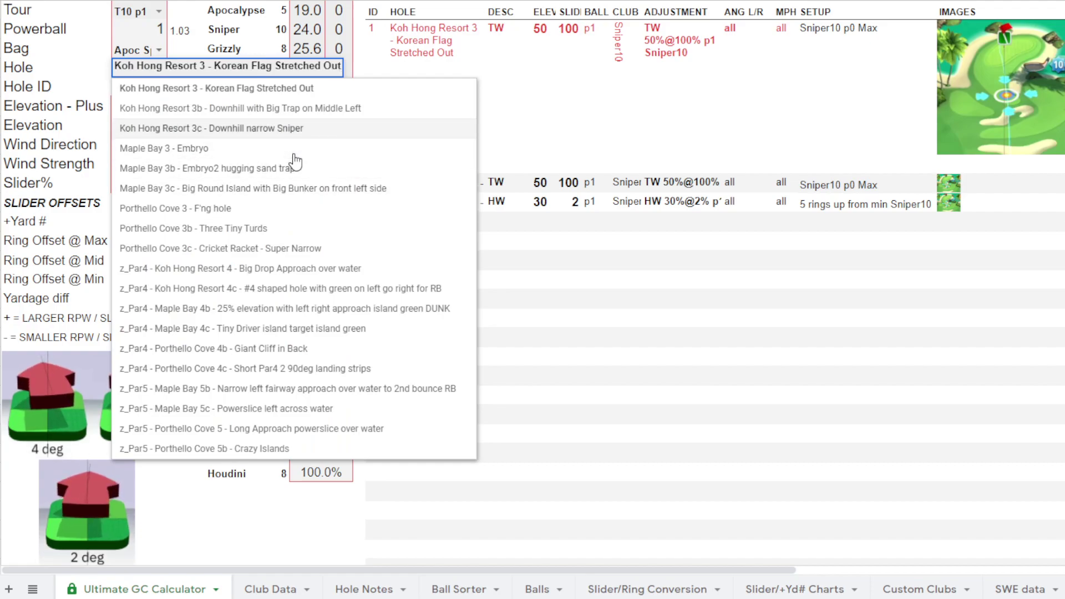
pyautogui.press('Up')
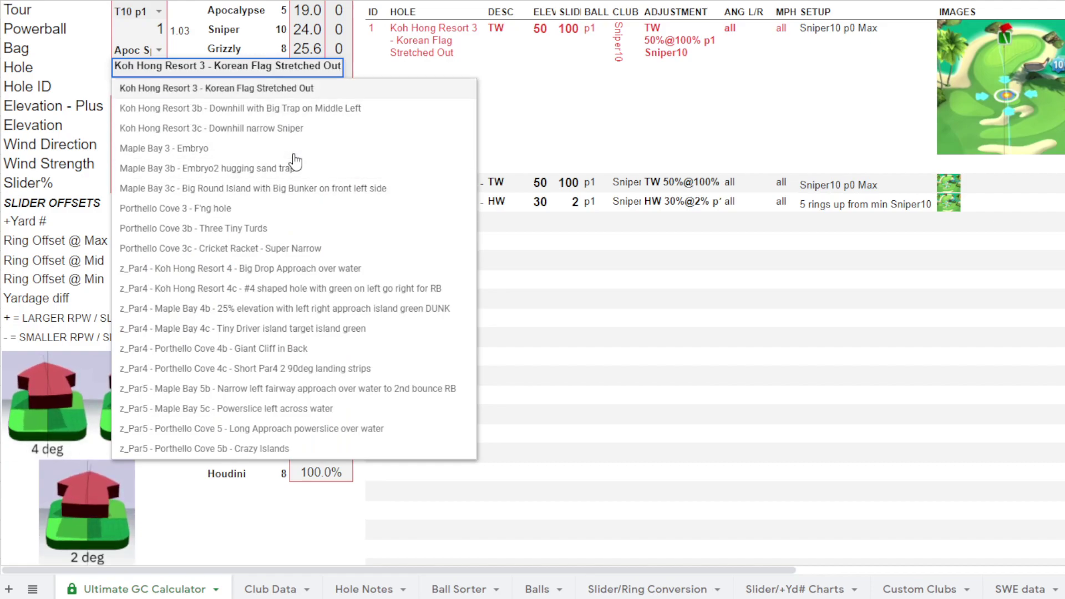
pyautogui.press('Return')
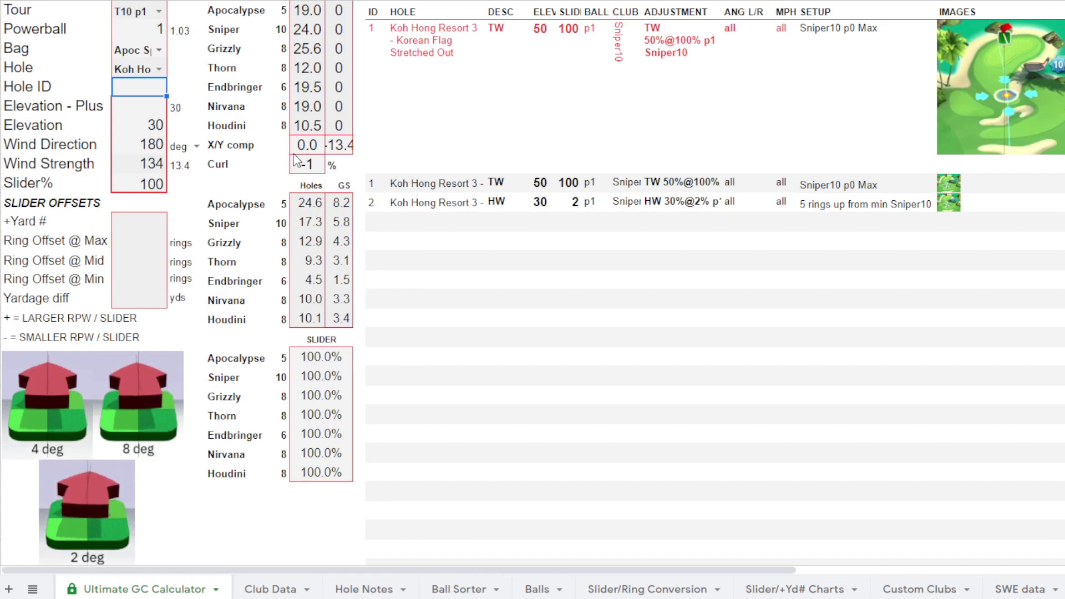
# - Set the Hole ID to 1, the Wind Direction to 30 degrees and the Wind Strength to 120
pyautogui.write('1')
pyautogui.press('Return')
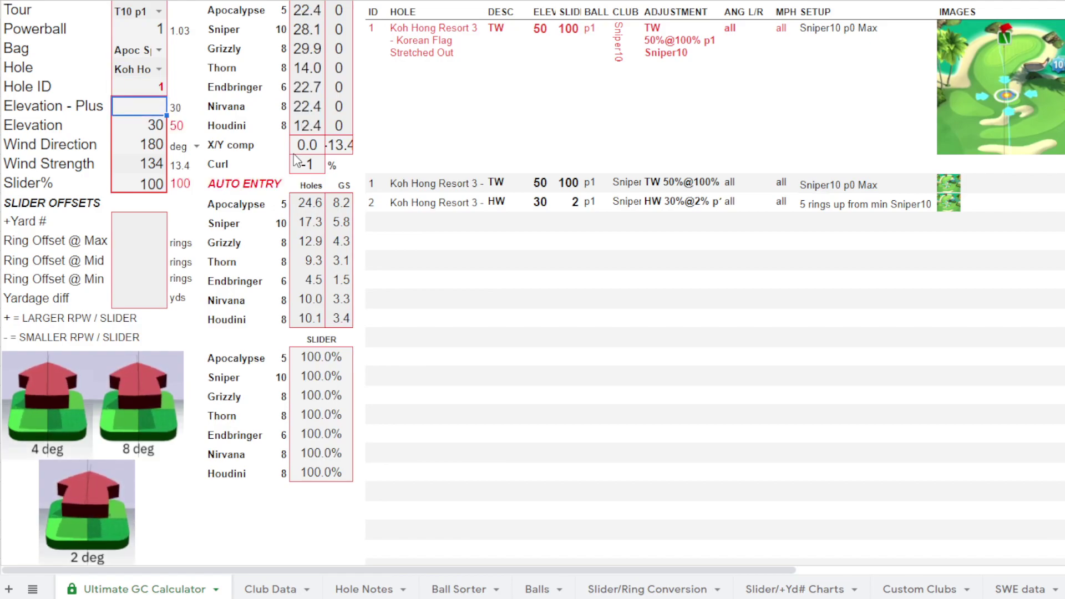
pyautogui.press('Down')
pyautogui.press('Down')
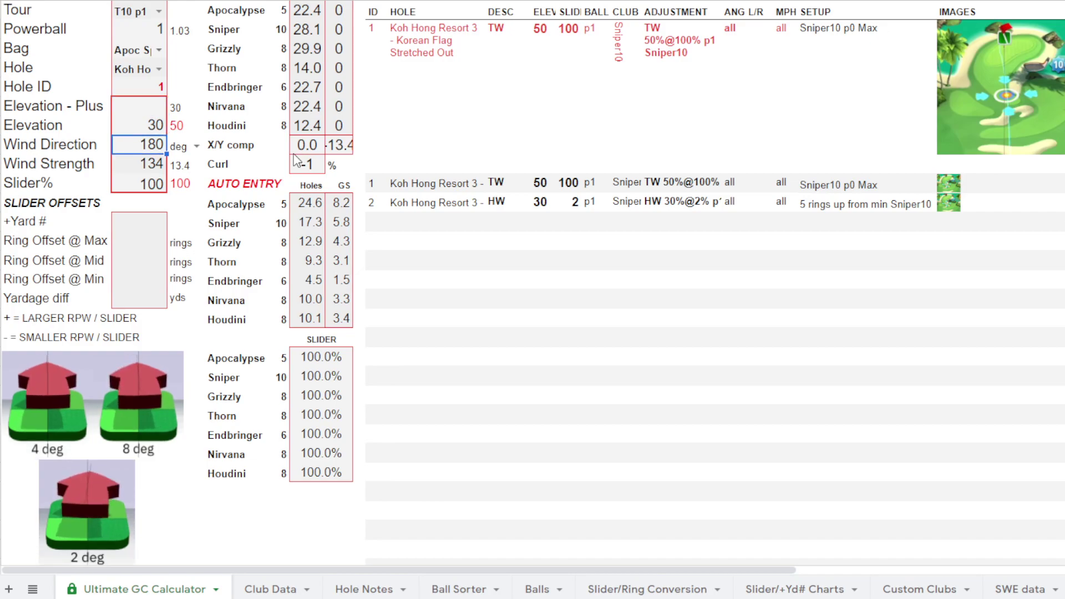
pyautogui.write('30')
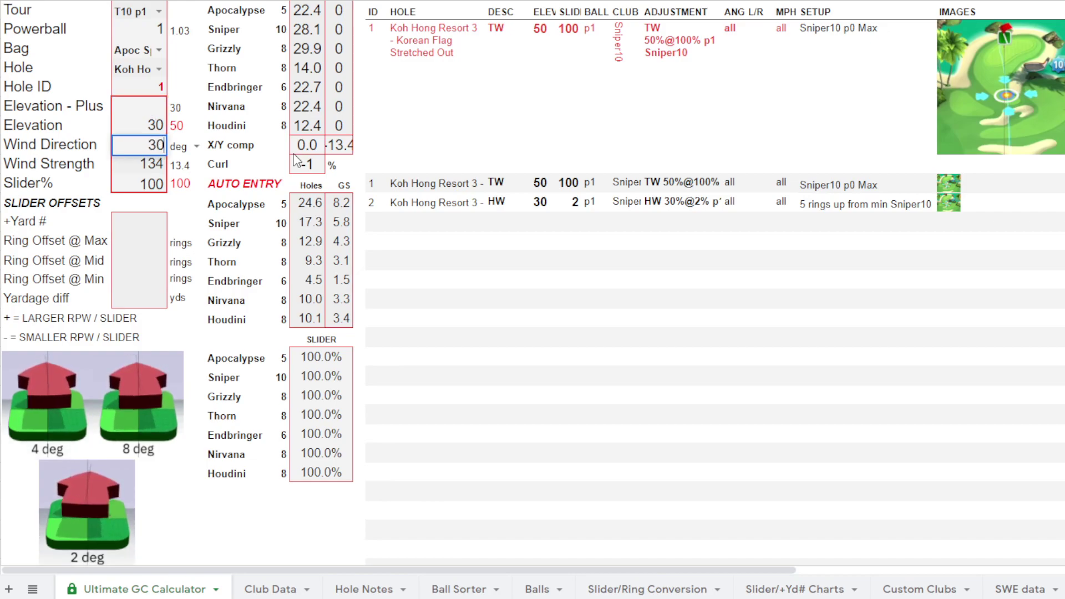
pyautogui.press('Return')
pyautogui.write('120')
pyautogui.press('Return')
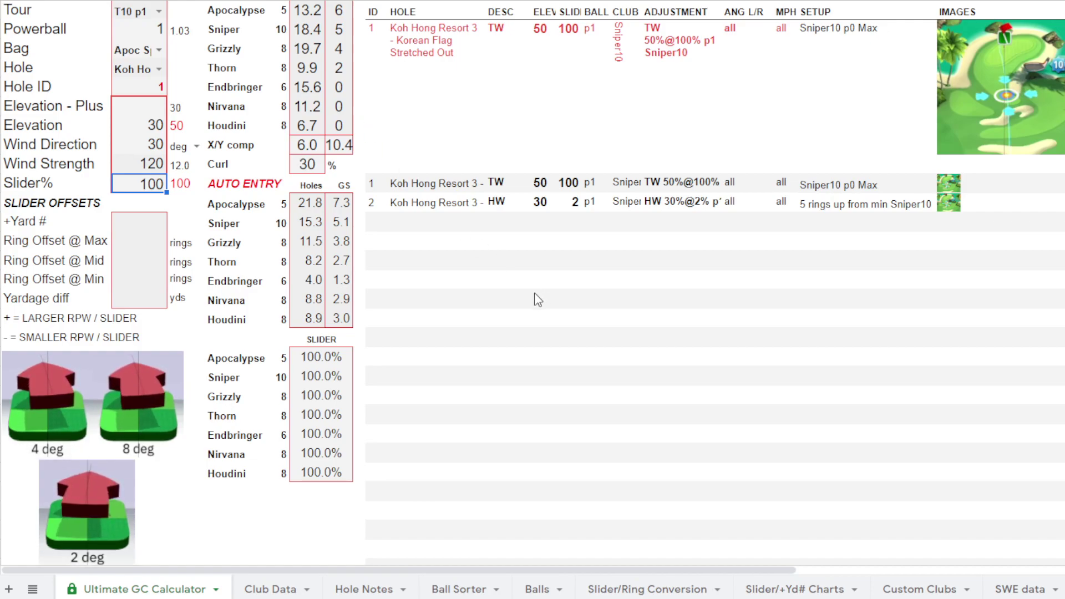
# - Check the IDs of the tailwind and headwind notes listed for the hole
pyautogui.click(374, 185)
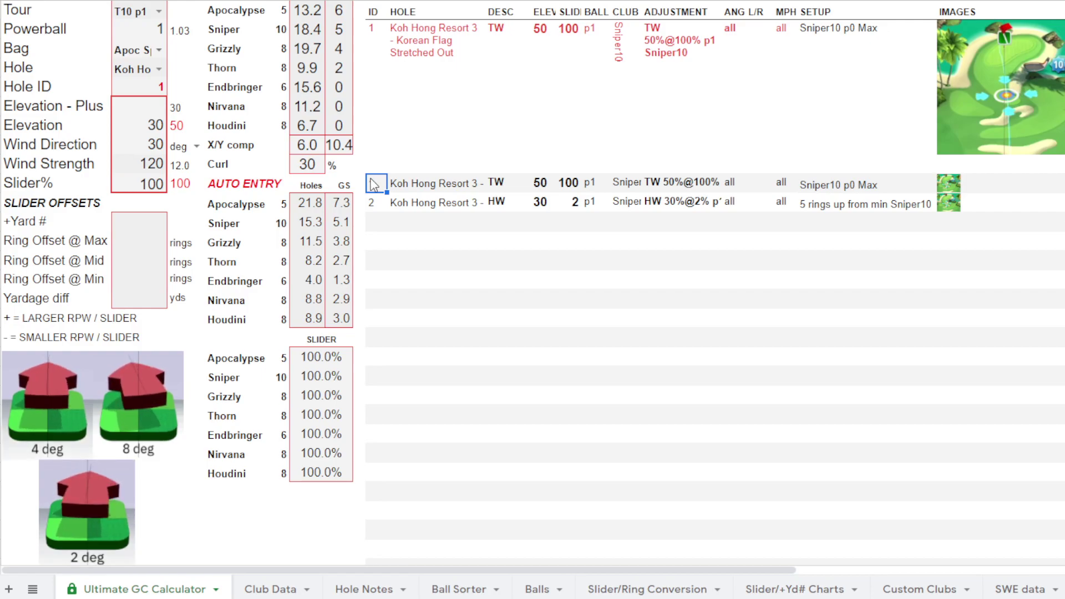
pyautogui.press('Down')
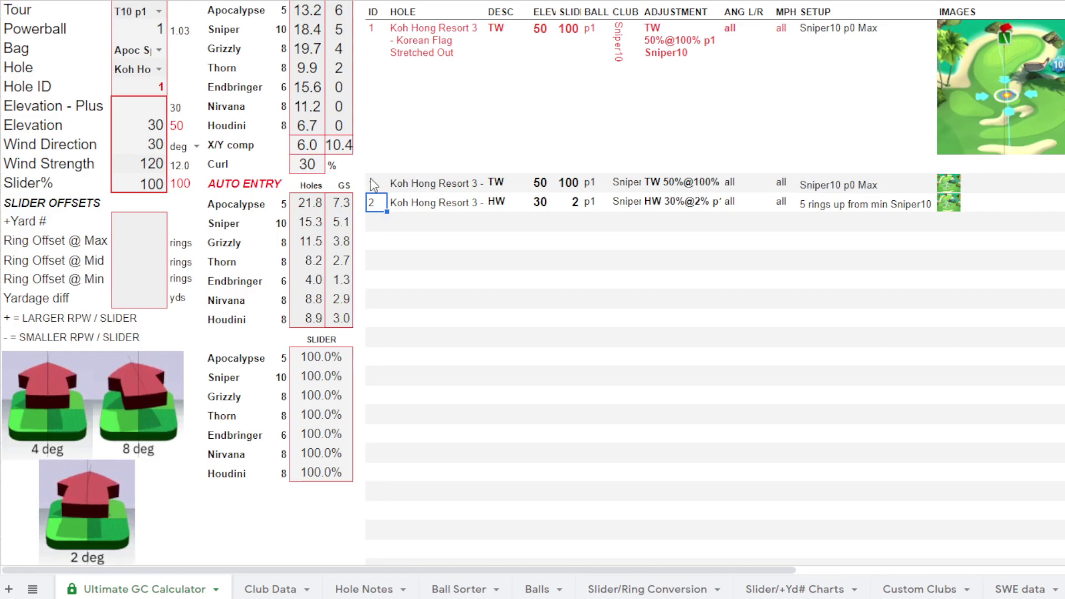